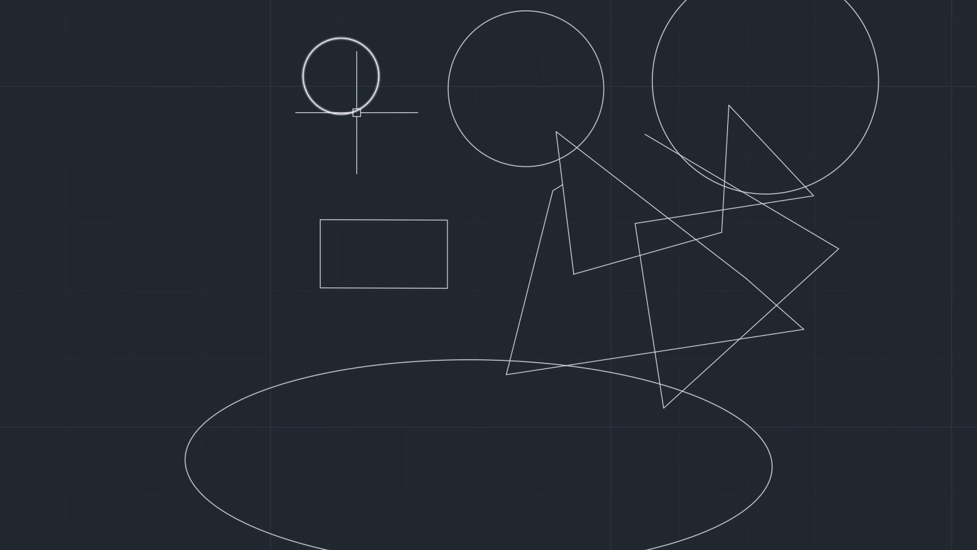
Erase the small rectangle located above the ellipse.
click(366, 223)
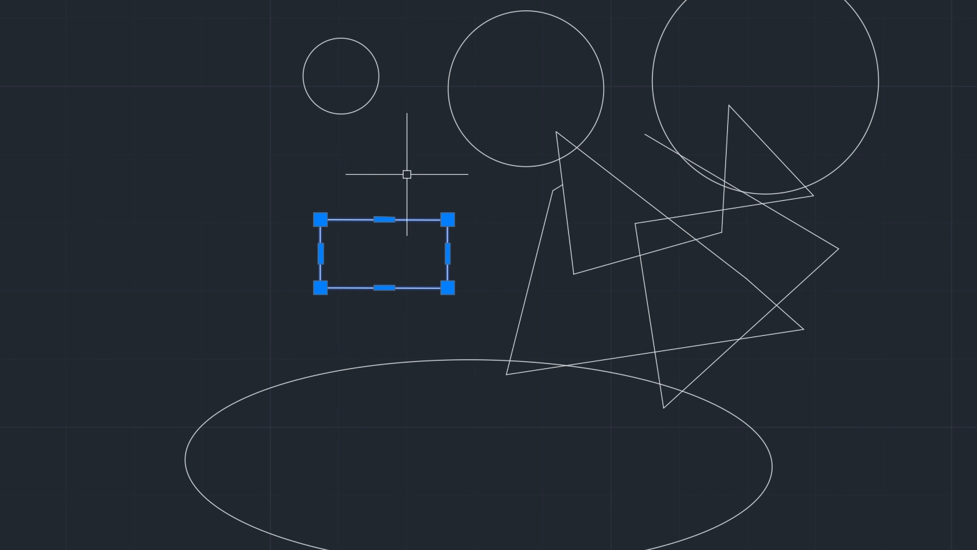
text(e)
key(Return)
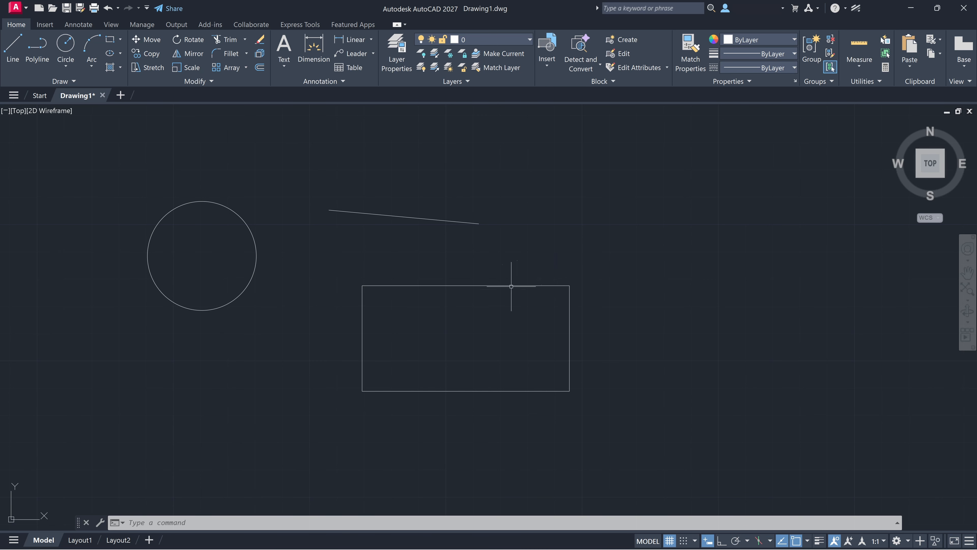
Explode the rectangle below the slanted line and select its edges individually to check that they are separate lines.
click(497, 285)
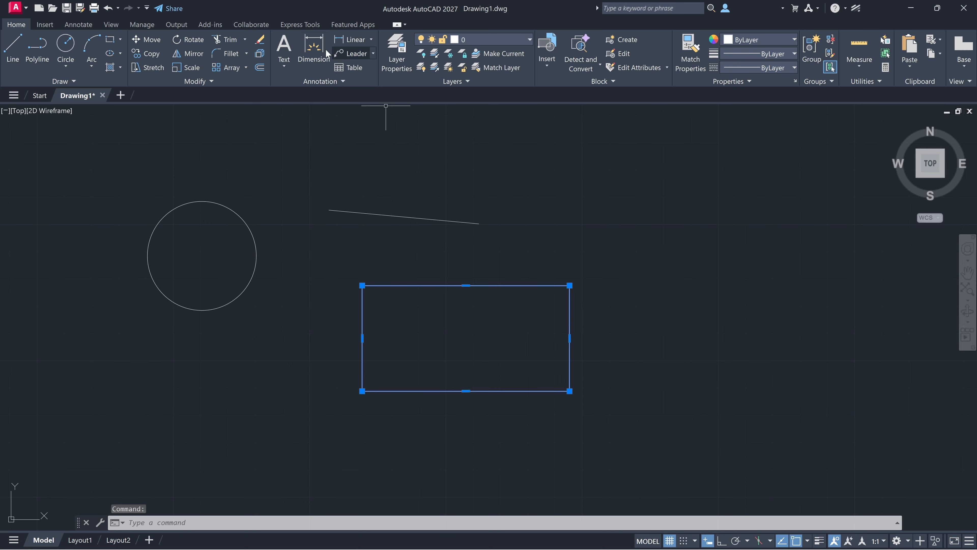
click(260, 54)
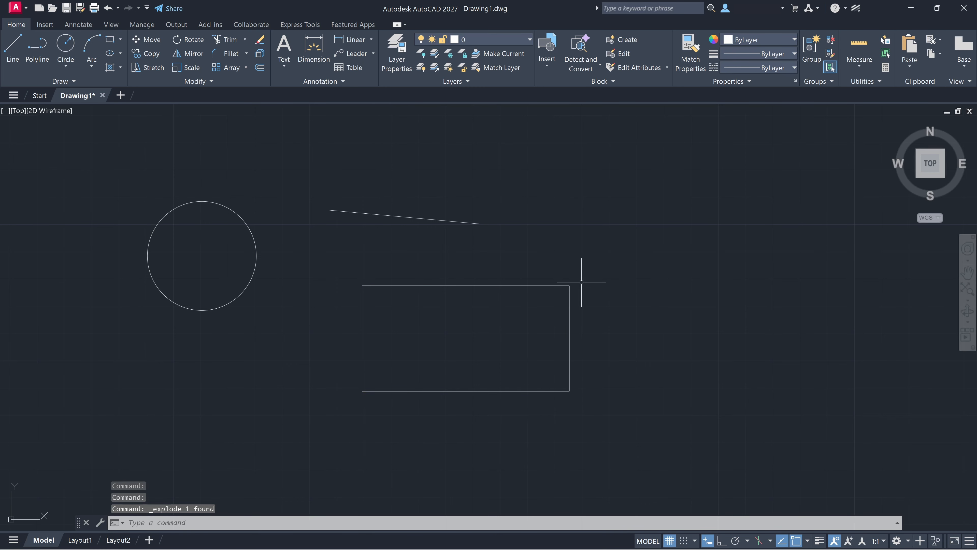
click(526, 285)
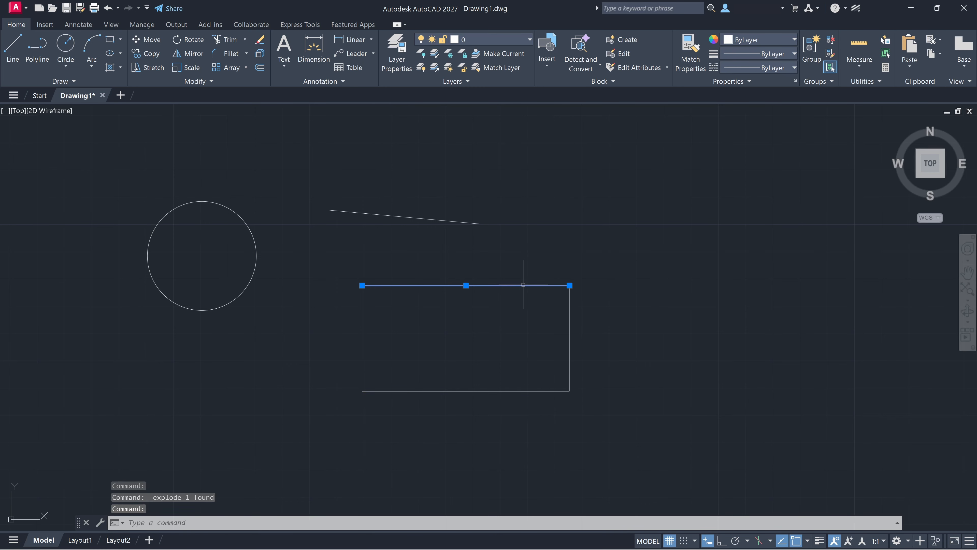
click(569, 323)
key(Escape)
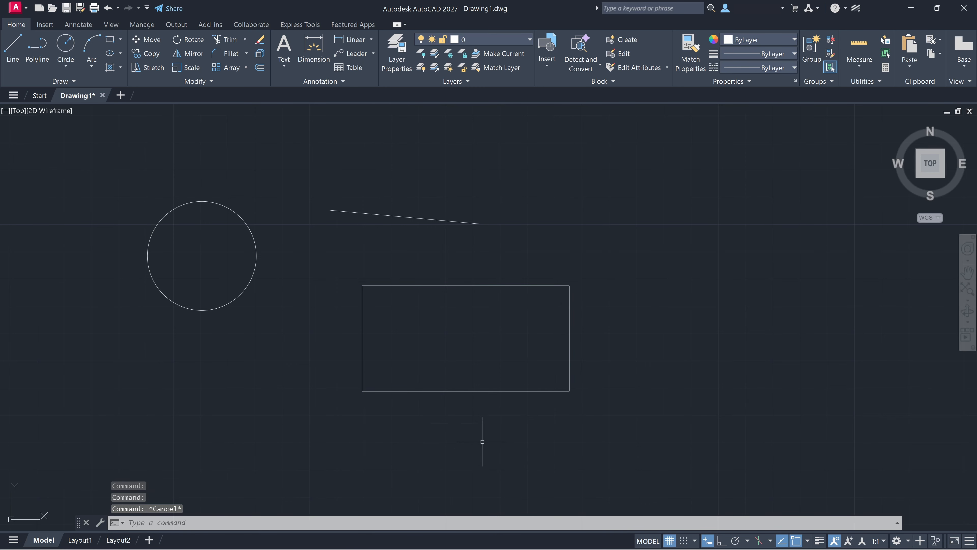
click(439, 390)
click(462, 283)
click(460, 284)
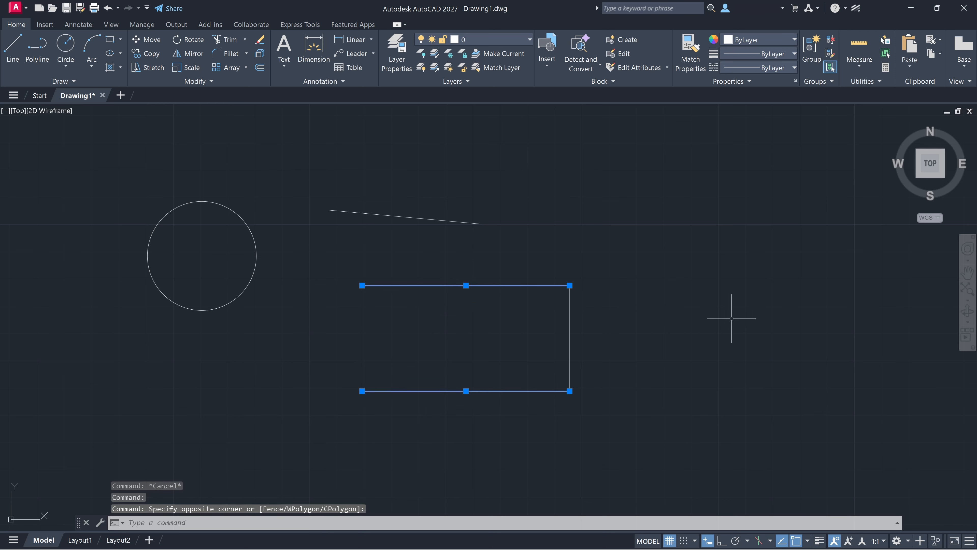
key(Escape)
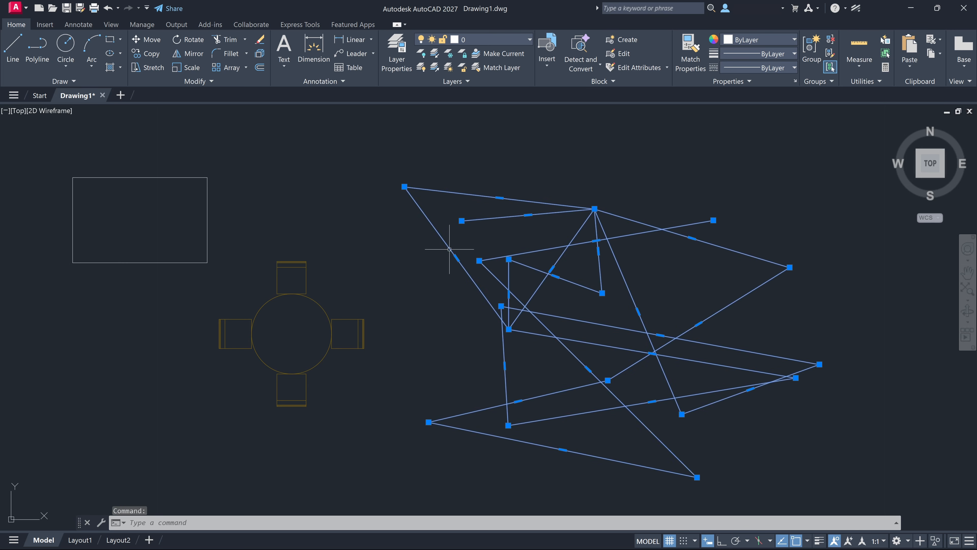
key(Escape)
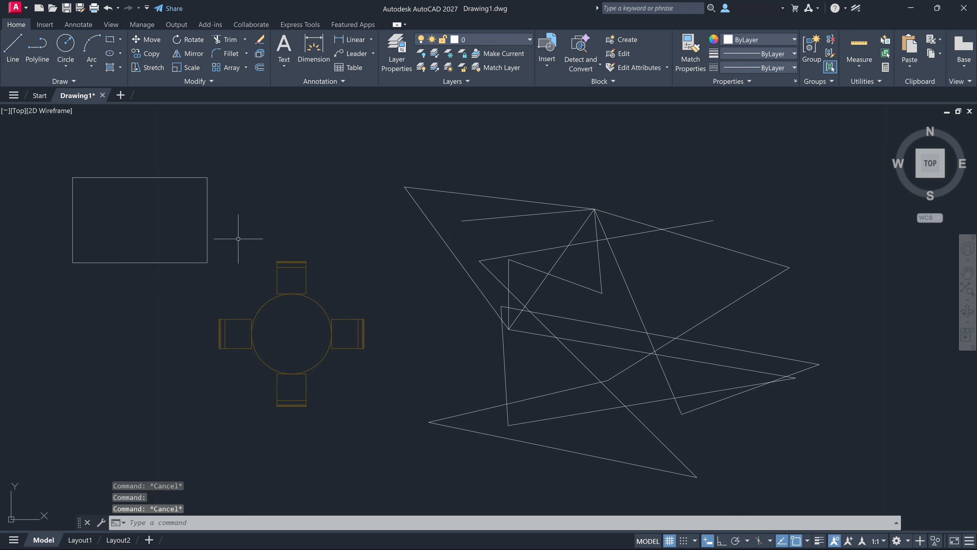
click(207, 244)
key(Escape)
text(E)
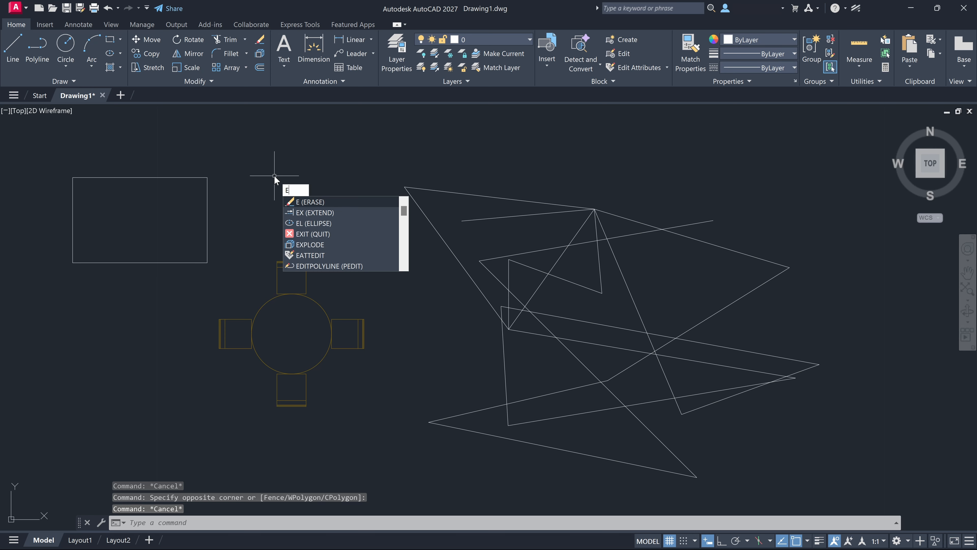
text(XP)
key(Escape)
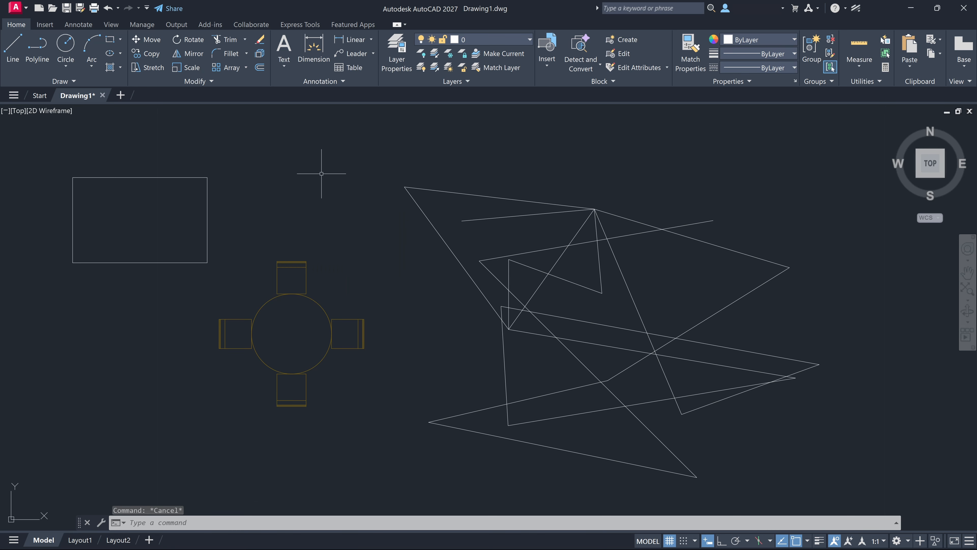
Explode the large zigzag polyline with the EXPLODE command.
text(EXP)
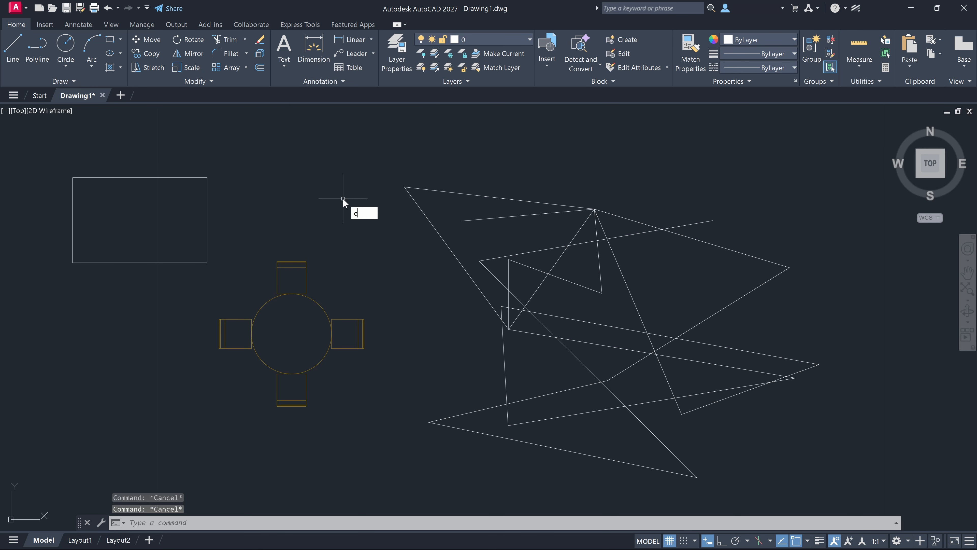
text(L)
key(Return)
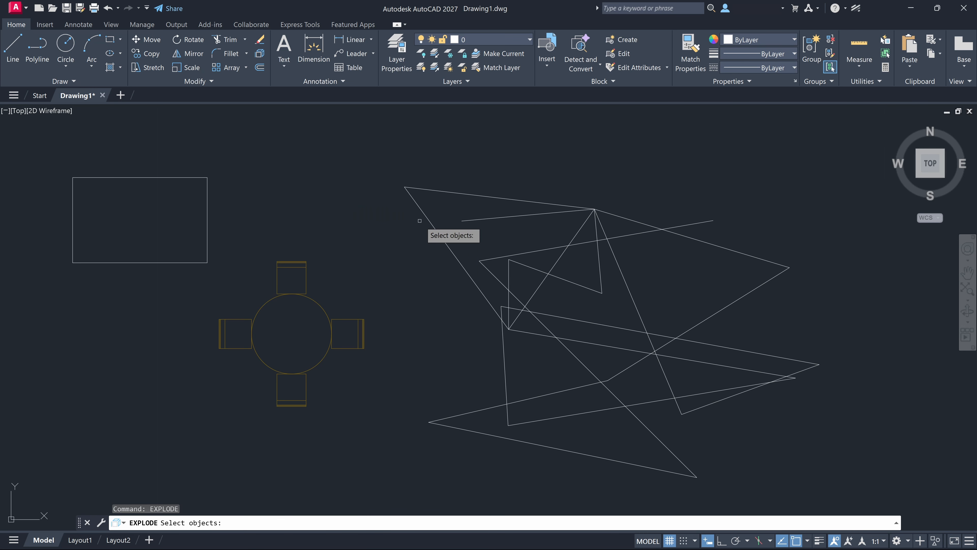
click(428, 220)
key(Return)
Select individual segments of the exploded polyline to check that they are separate lines, and clear the selection.
click(440, 235)
click(490, 199)
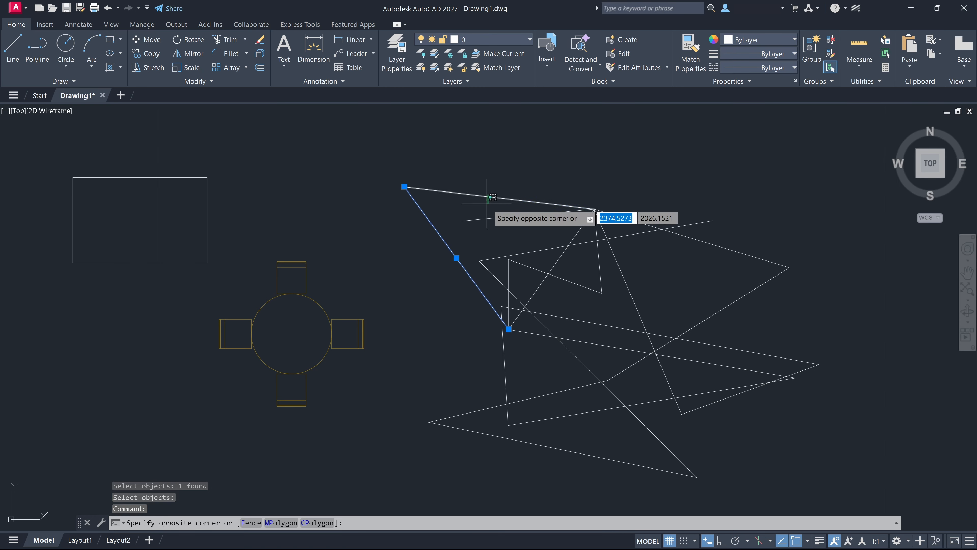
click(488, 203)
click(627, 282)
click(621, 284)
key(Escape)
Explode the rectangle beside the round table and select its right and top edges to check that they are separate.
key(Return)
click(206, 219)
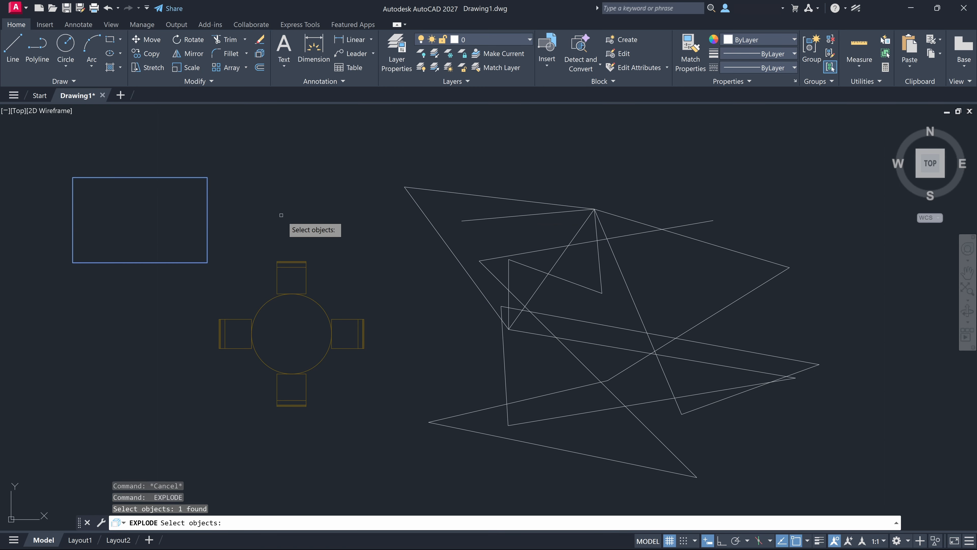
key(Return)
click(201, 212)
click(210, 211)
click(166, 177)
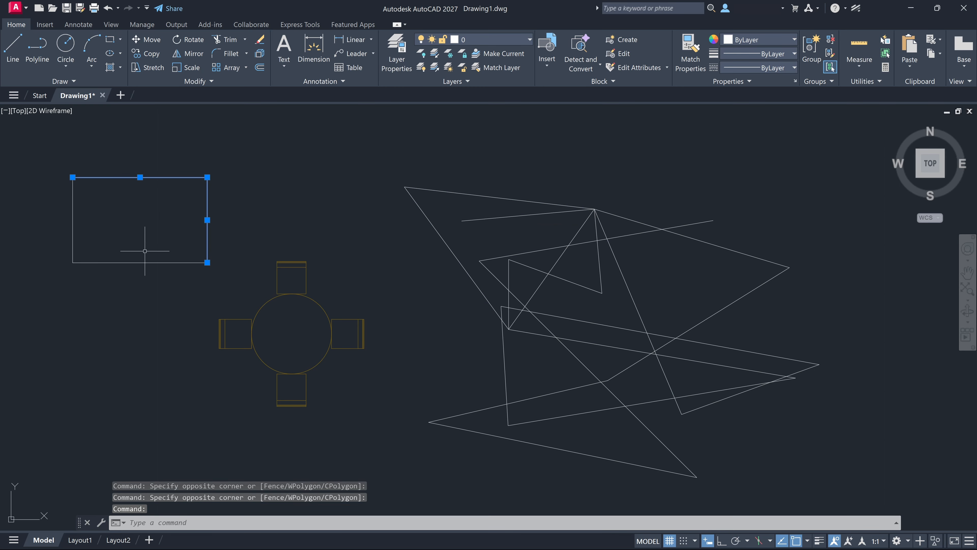
key(Escape)
Explode the block of the round table with four chairs.
key(Return)
click(292, 266)
key(Return)
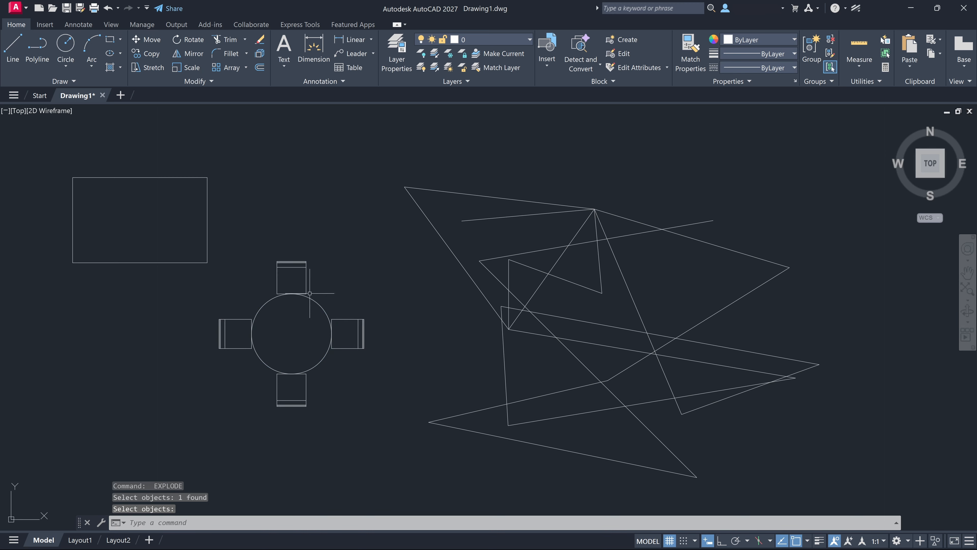
Select single parts of the exploded table and chairs, including the table circle, to check that they are independent objects.
click(310, 291)
click(282, 305)
click(278, 318)
click(218, 308)
key(Escape)
click(263, 305)
key(Escape)
click(311, 299)
click(350, 284)
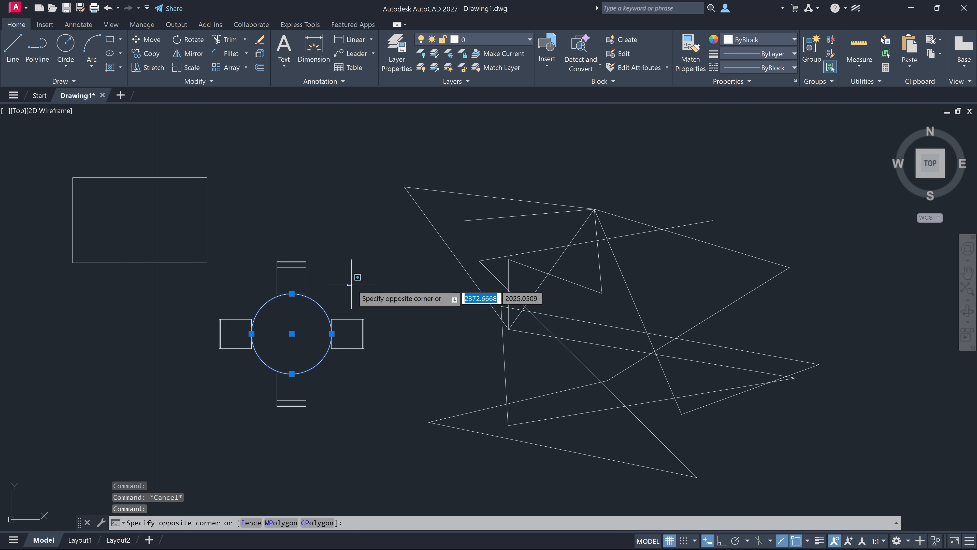
key(Escape)
key(Escape)
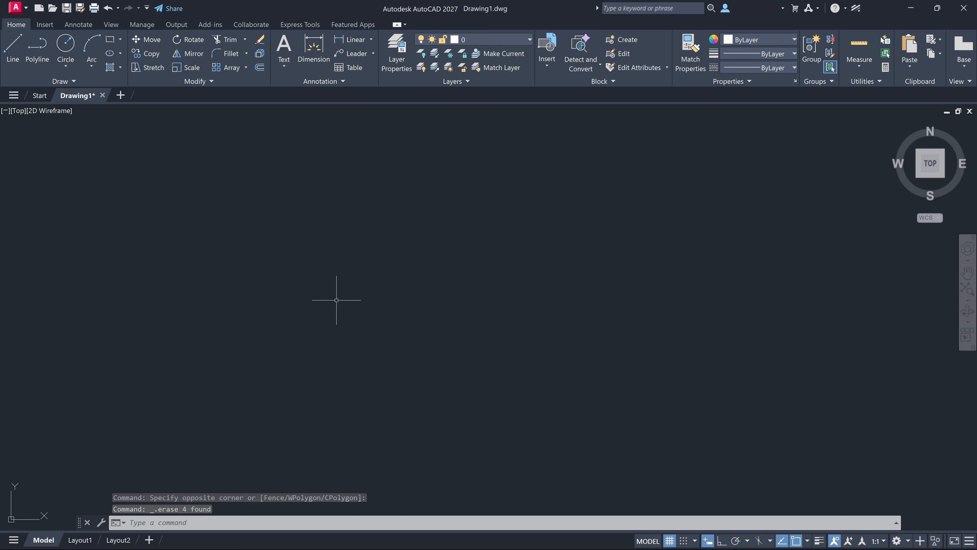
Draw a rectangle in the middle of the empty drawing and select it to check that it is a single object.
text(rec)
key(Return)
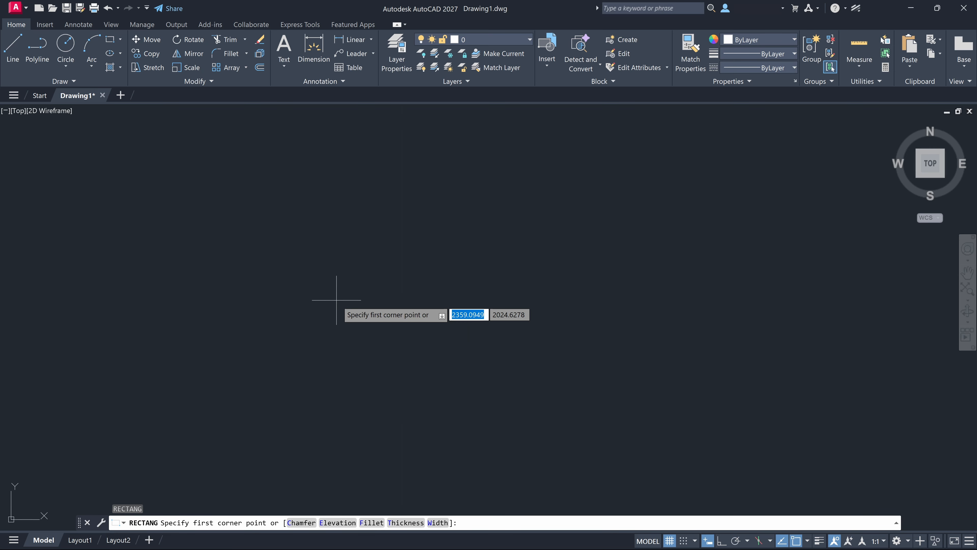
click(344, 254)
click(565, 383)
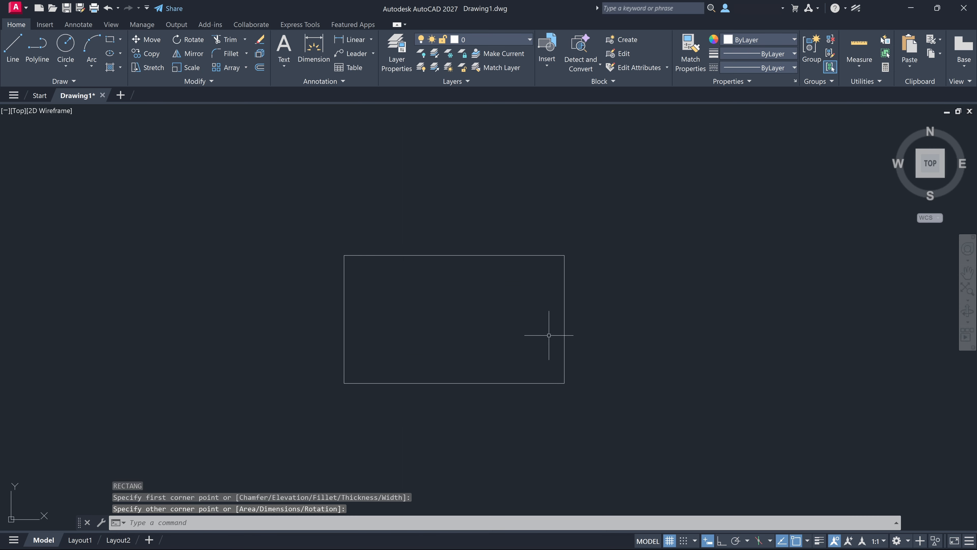
click(564, 323)
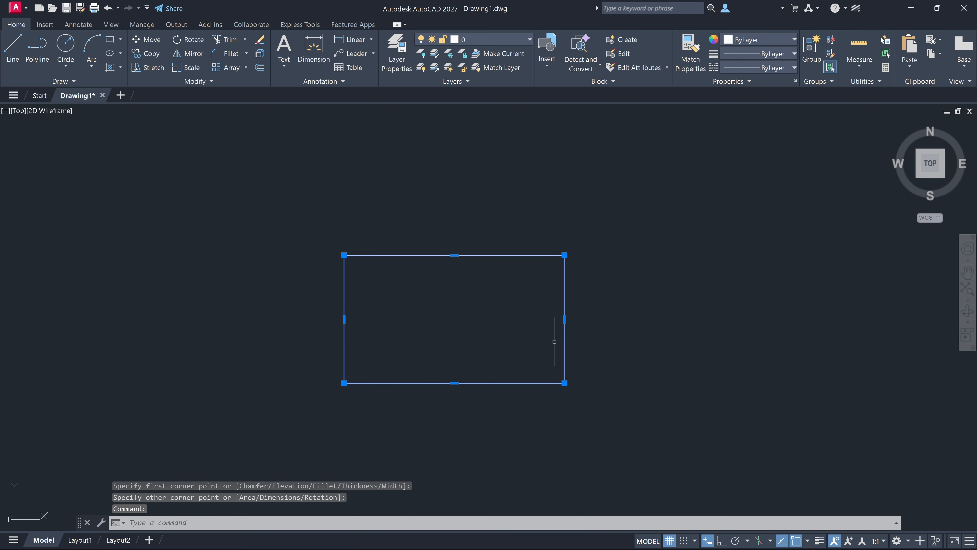
key(Escape)
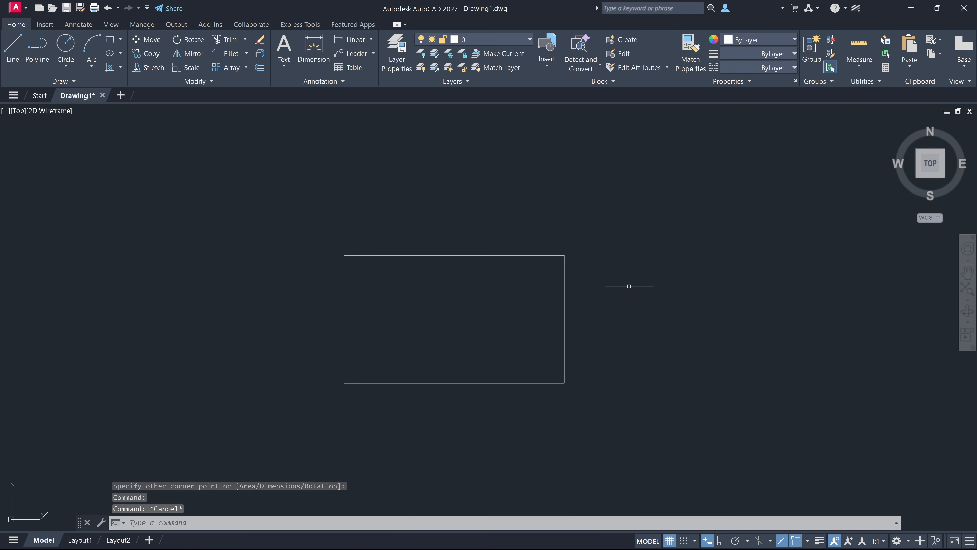
Explode the newly drawn rectangle with the EXPLODE command.
text(EXPLODE)
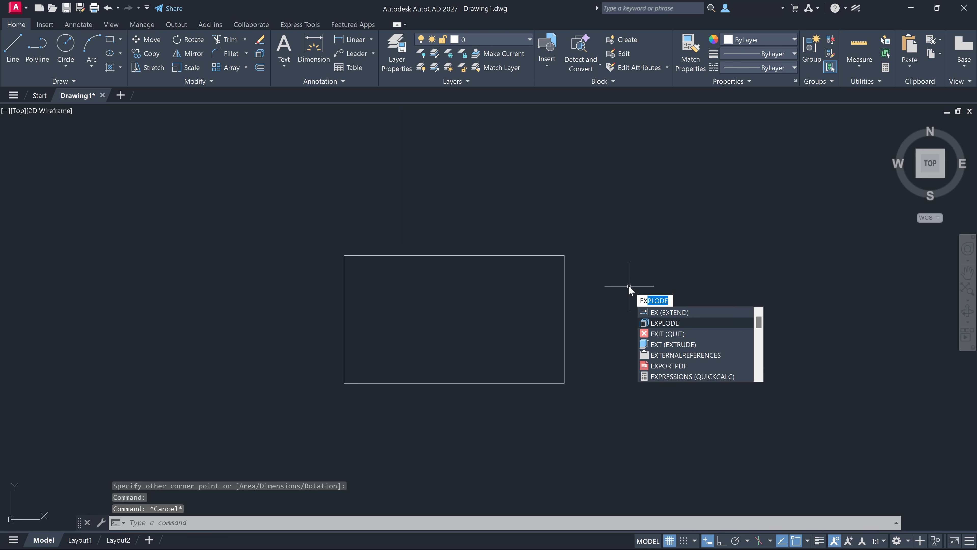
key(Return)
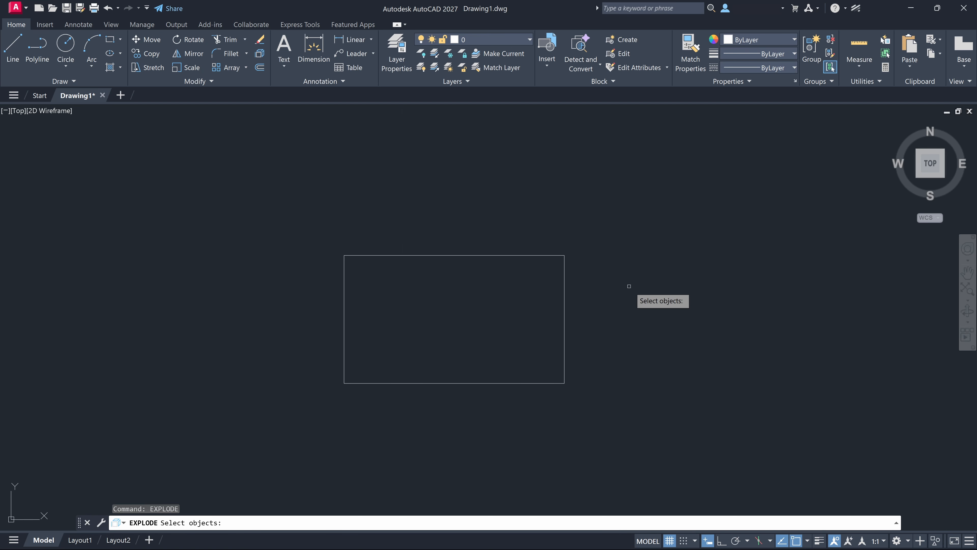
click(567, 354)
click(555, 355)
key(Return)
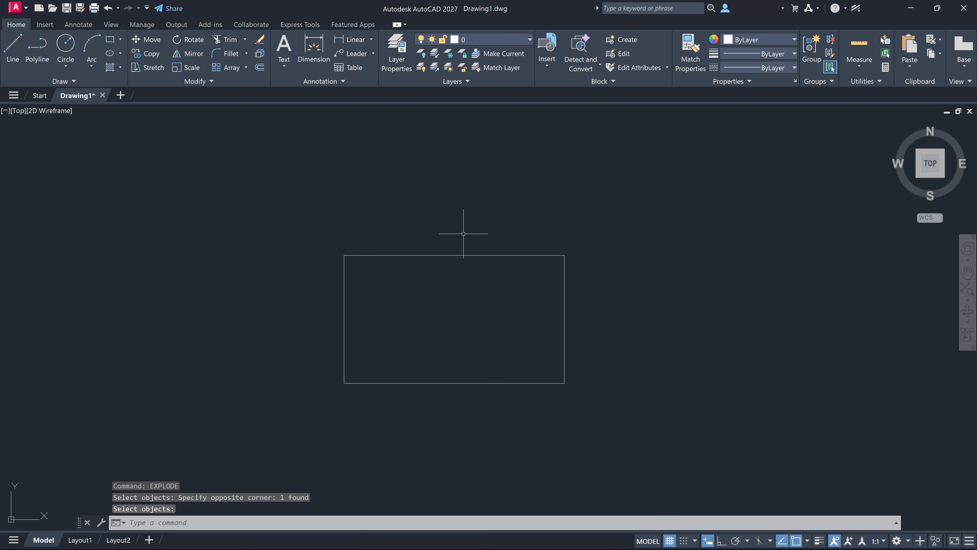
Move the exploded rectangle's top edge upward and its right edge outward by their midpoint grips.
click(453, 256)
click(454, 255)
click(454, 181)
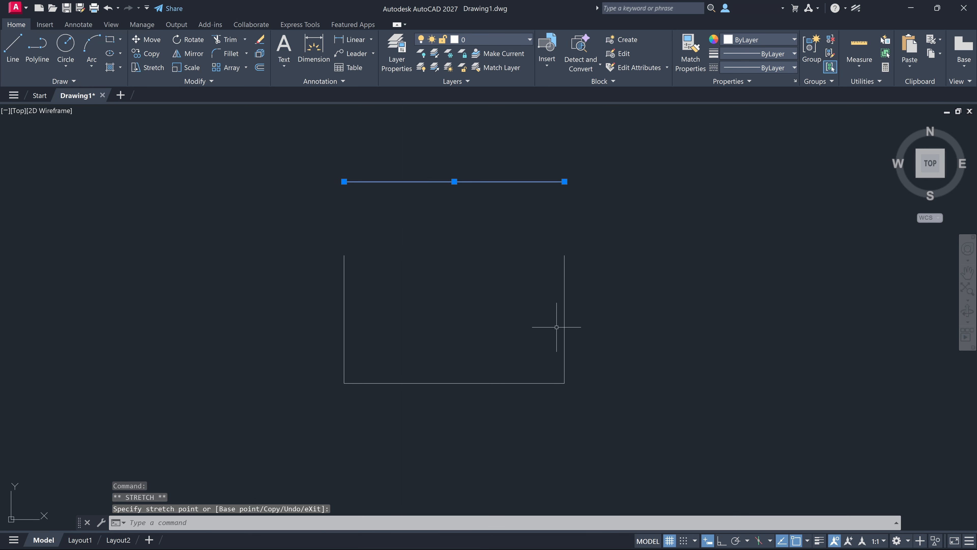
click(563, 325)
click(564, 320)
click(599, 302)
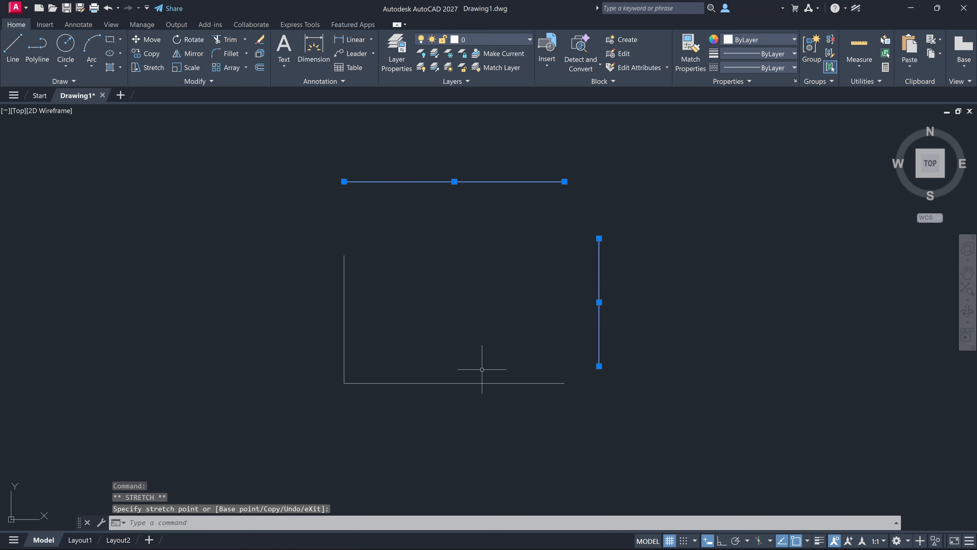
Move the bottom edge down and outward and the left edge into the space between the other lines, using midpoint grips.
click(456, 383)
click(454, 383)
click(428, 412)
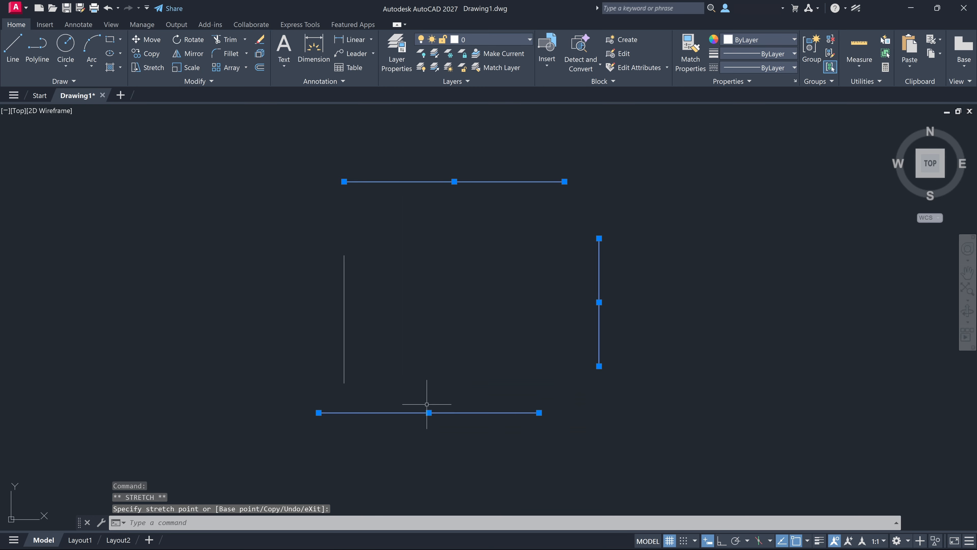
click(345, 317)
click(352, 322)
click(344, 320)
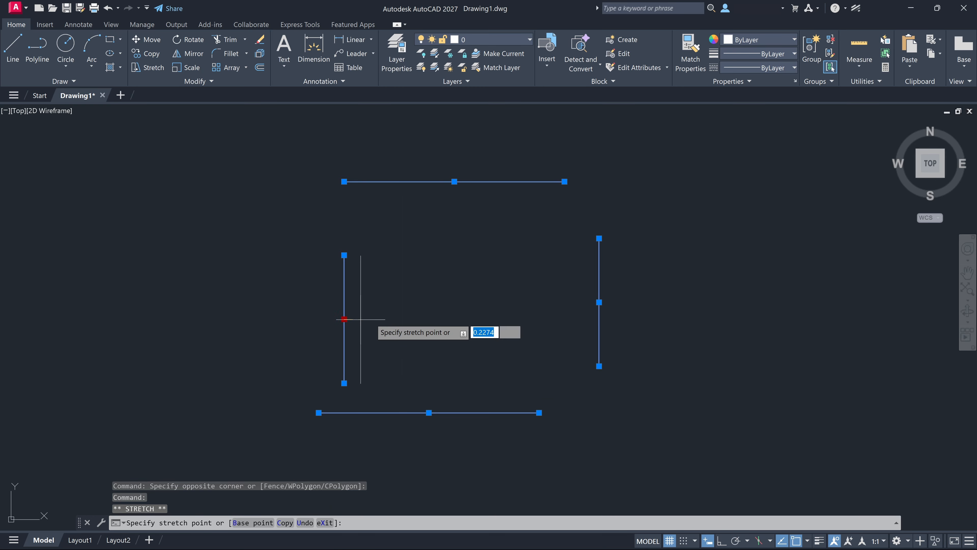
click(515, 297)
key(Escape)
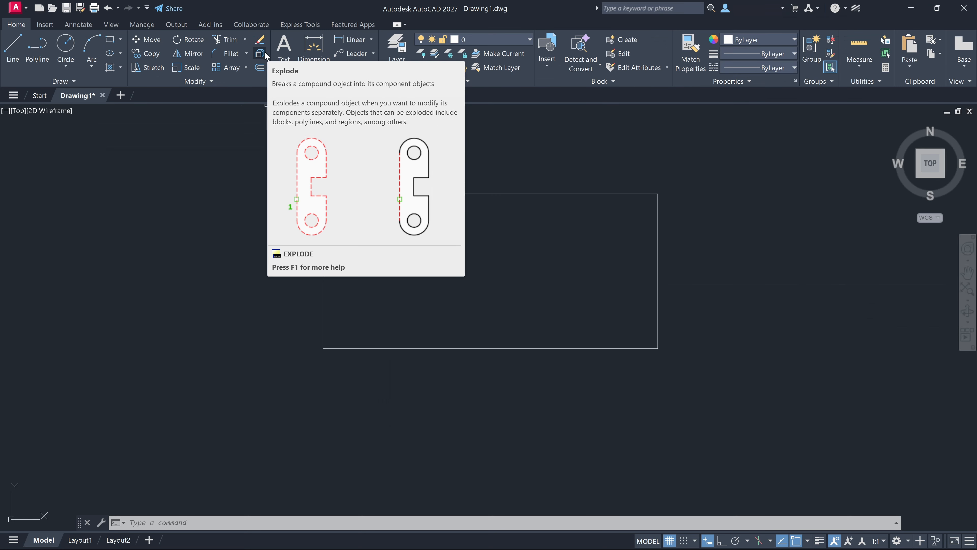
Explode the large rectangle with the Explode command and select its top edge.
click(496, 107)
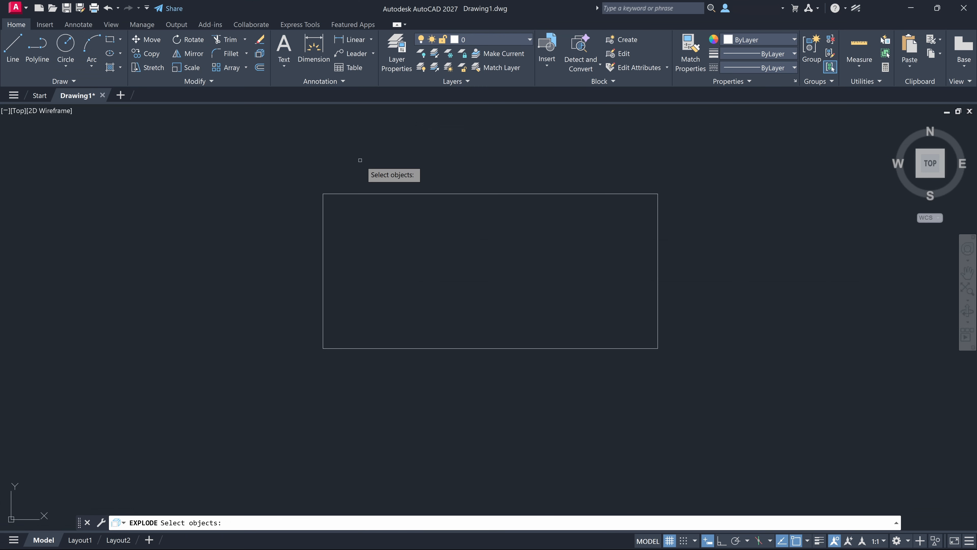
click(371, 193)
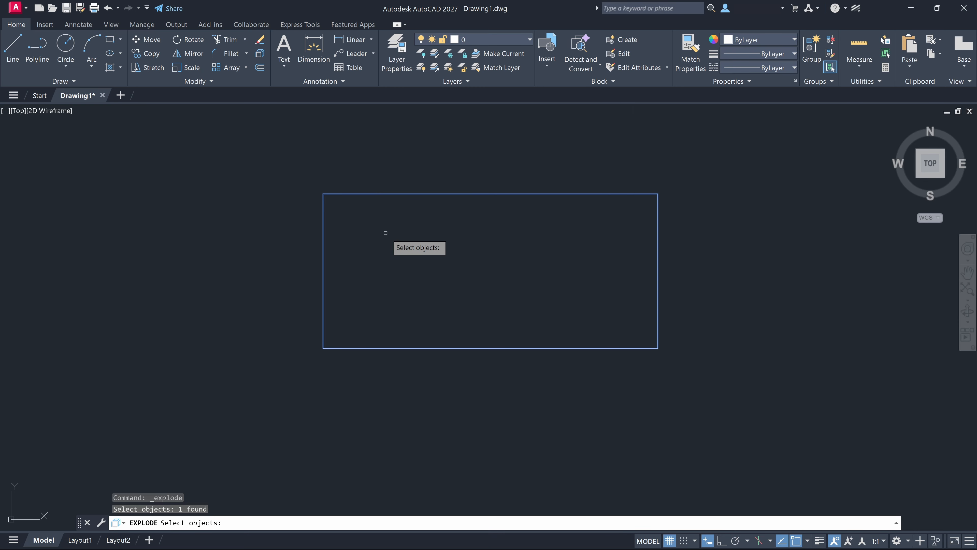
key(Return)
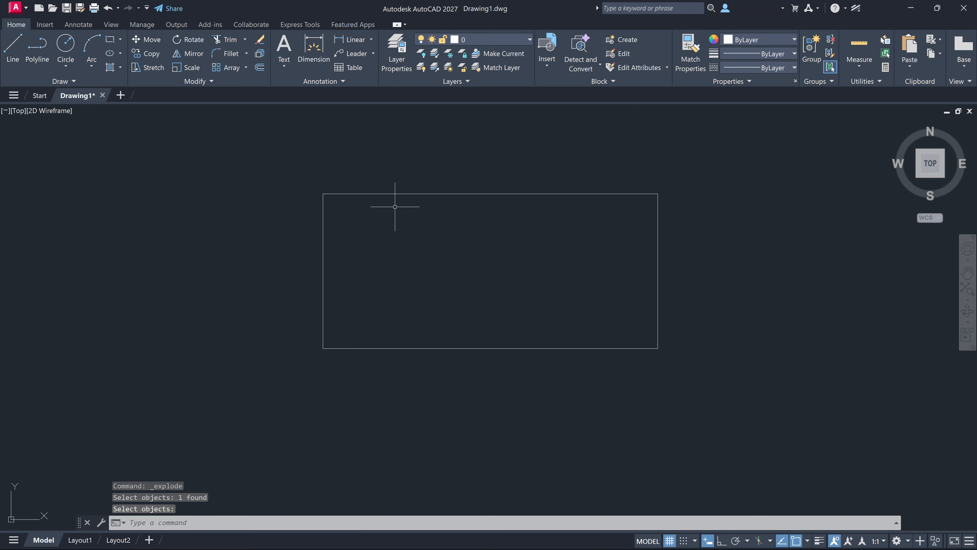
click(398, 195)
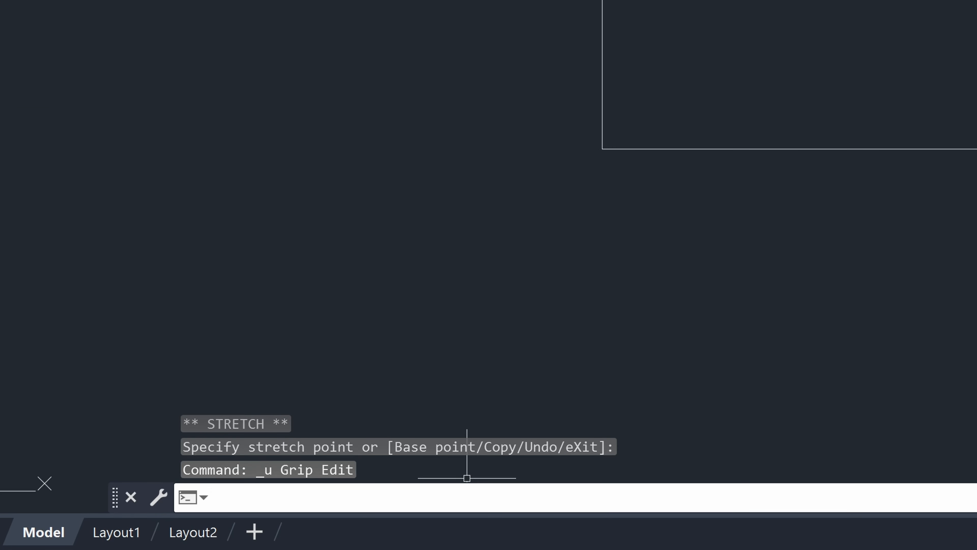
Draw a new horizontal rectangle in the middle of the empty drawing area with the Rectangle command.
key(Return)
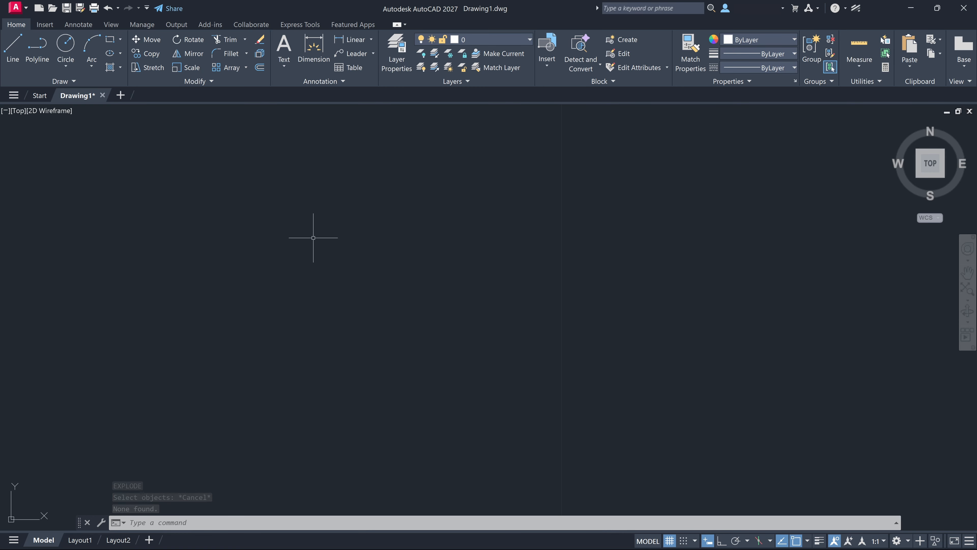
text(re)
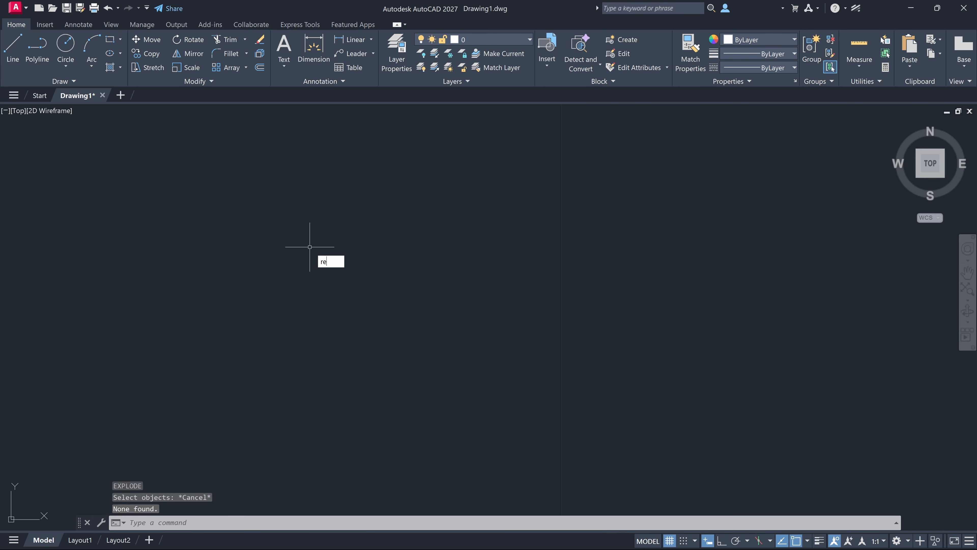
text(c)
key(Return)
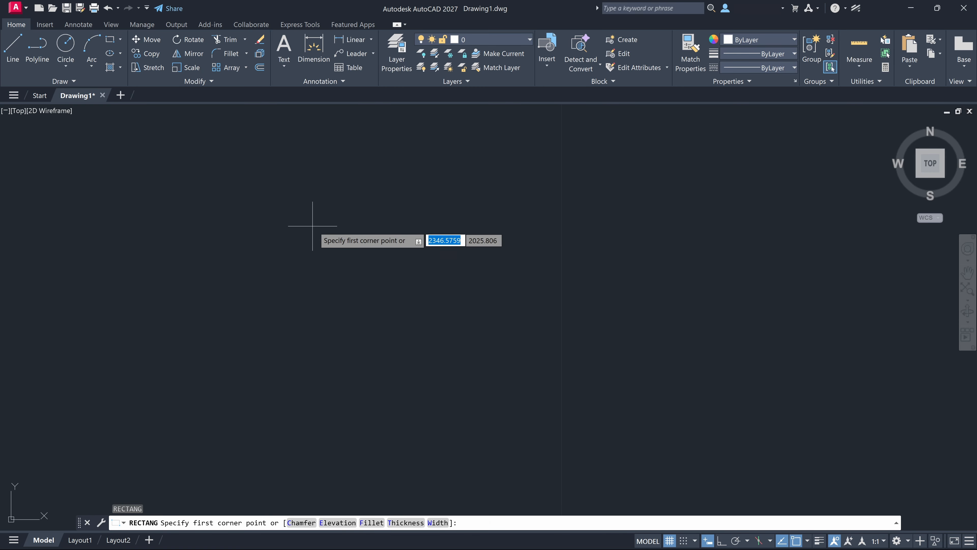
click(312, 221)
click(580, 371)
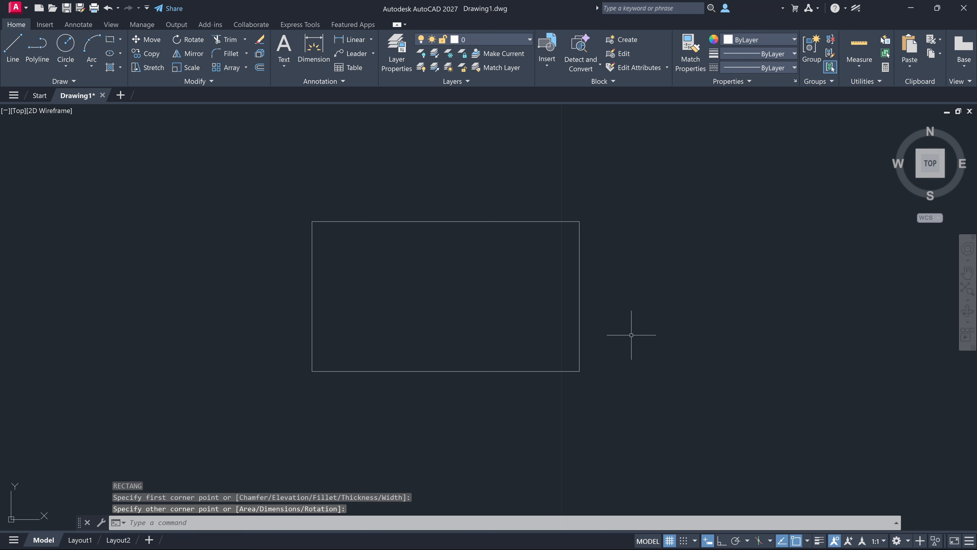
Explode the new rectangle into separate lines with the Explode command.
text(x)
key(Return)
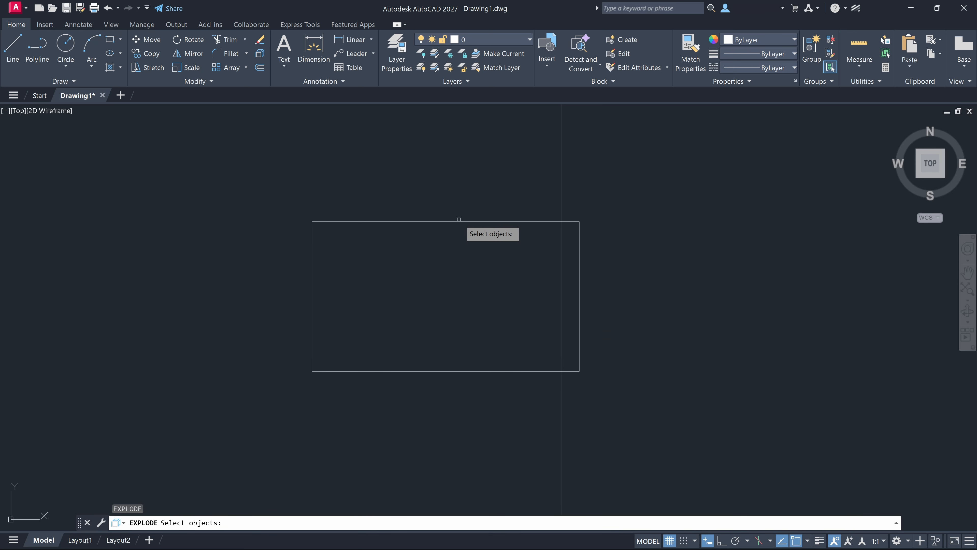
click(456, 221)
key(Return)
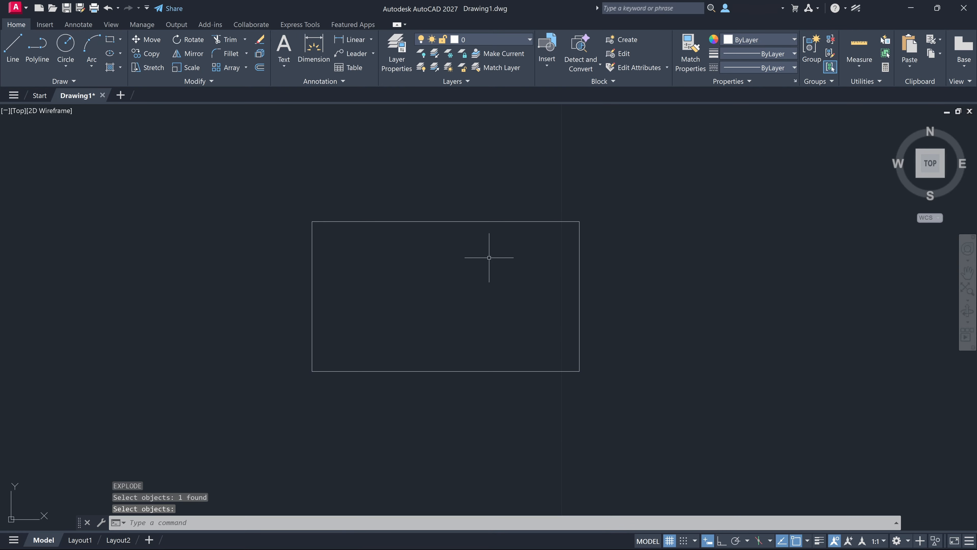
Move the exploded rectangle's top edge straight up by its midpoint grip, and clear the selection.
click(454, 224)
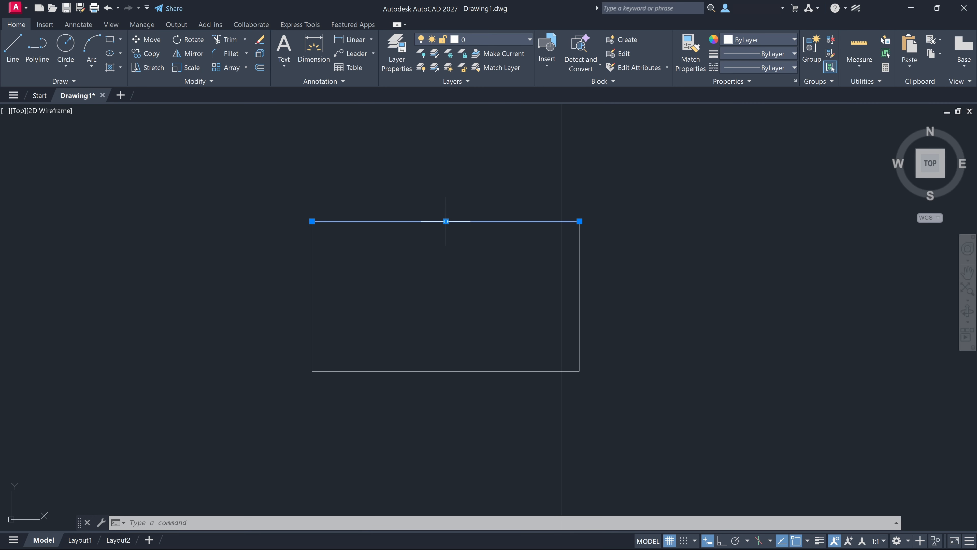
click(446, 222)
click(446, 187)
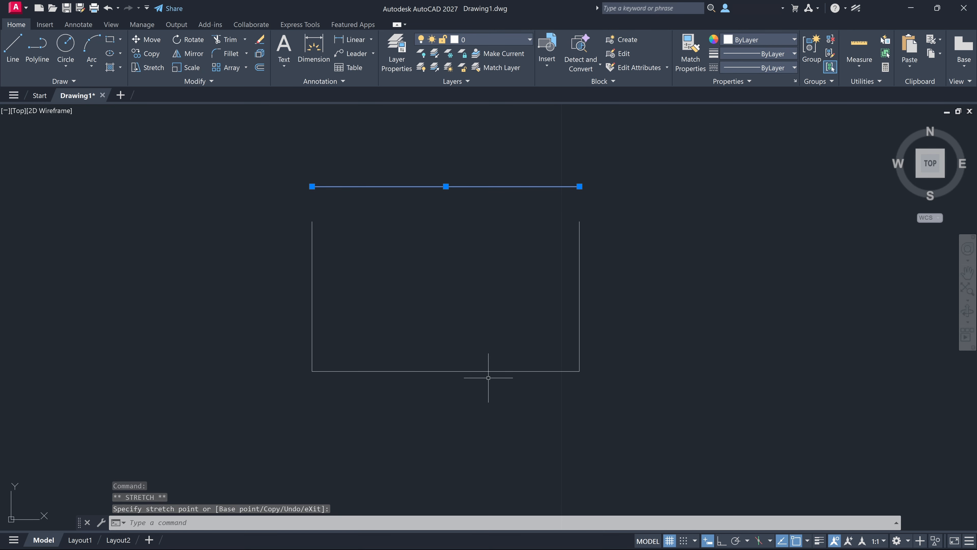
key(Escape)
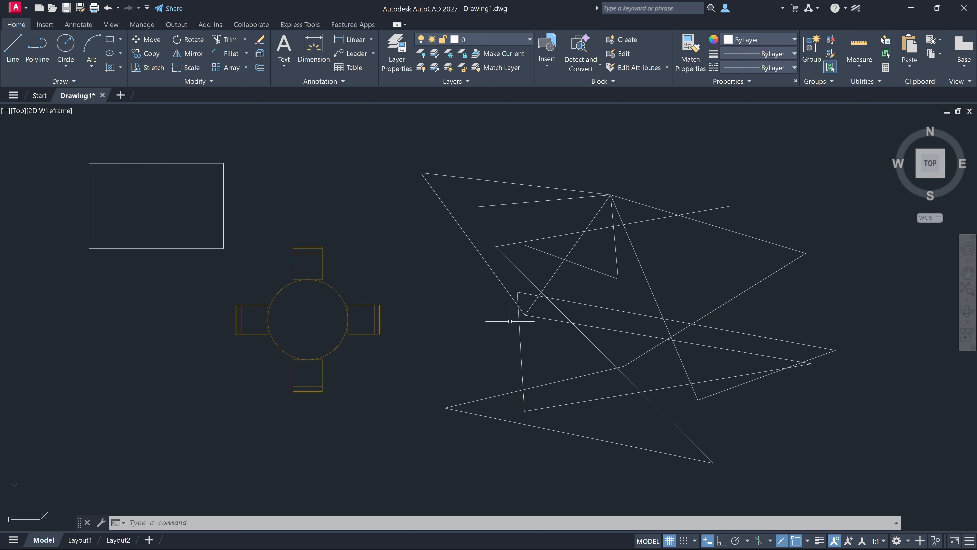
Select the large zigzag polyline to check whether its segments form a single object, and clear the selection.
click(510, 321)
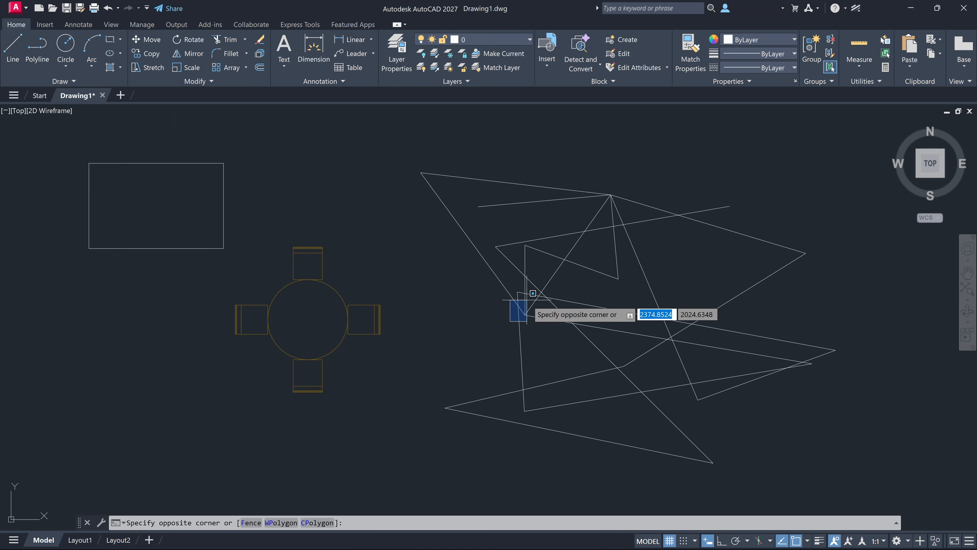
click(520, 301)
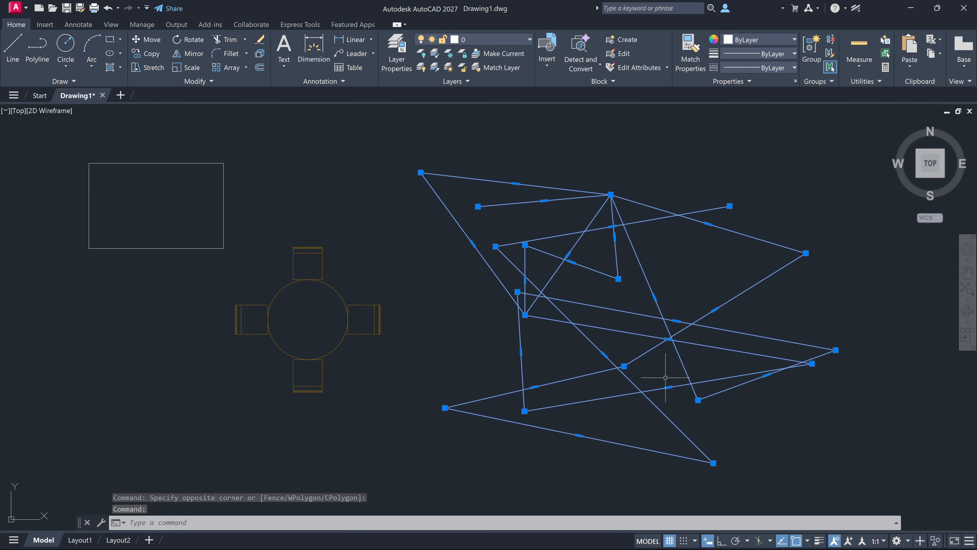
key(Escape)
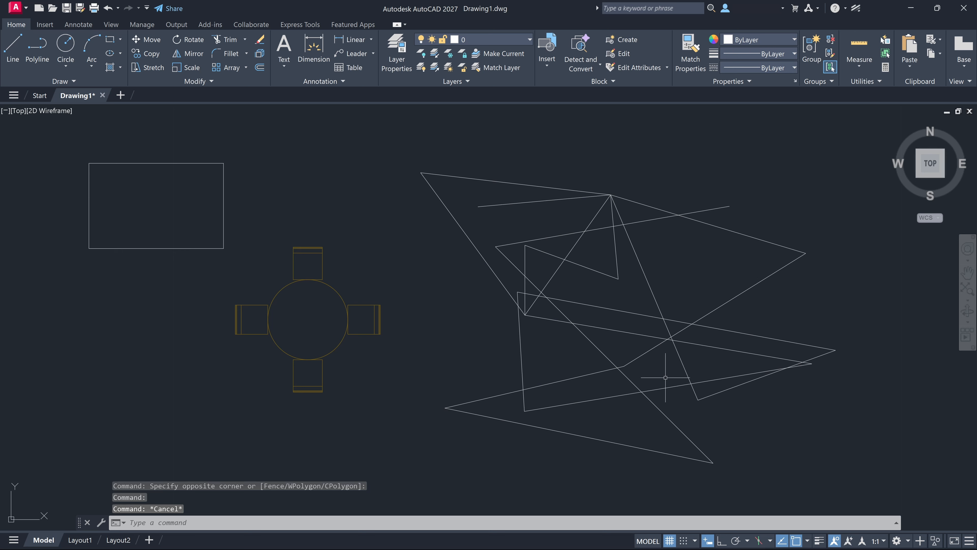
click(579, 325)
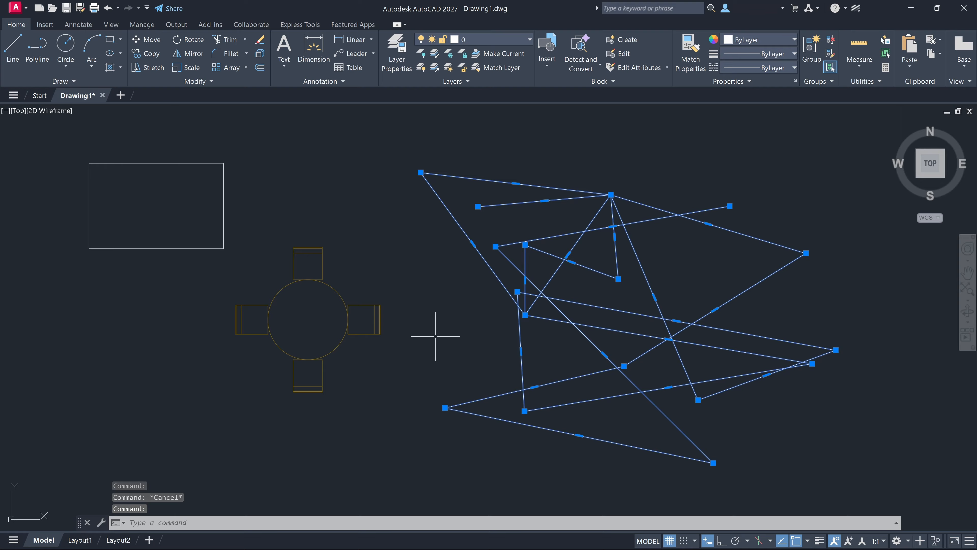
key(Escape)
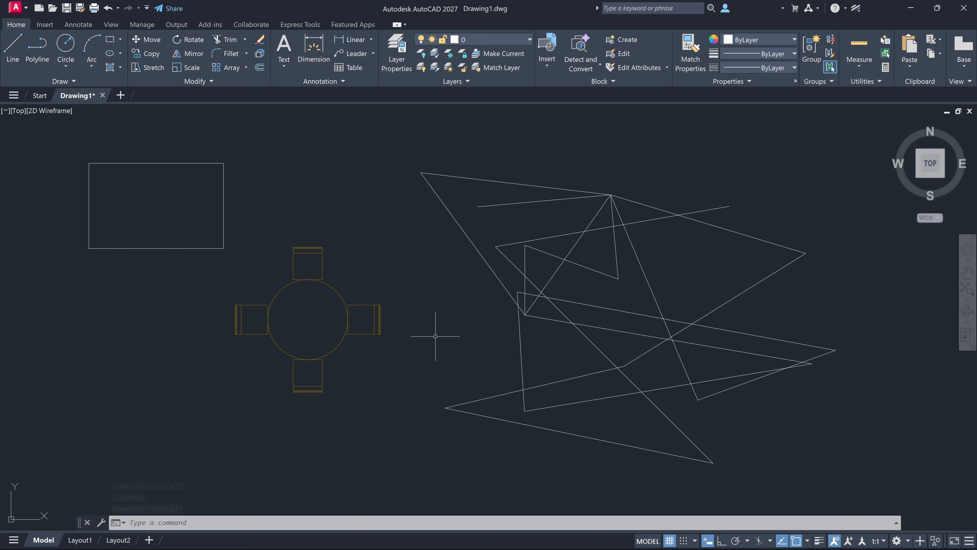
Explode the zigzag polyline into individual line segments.
text(X)
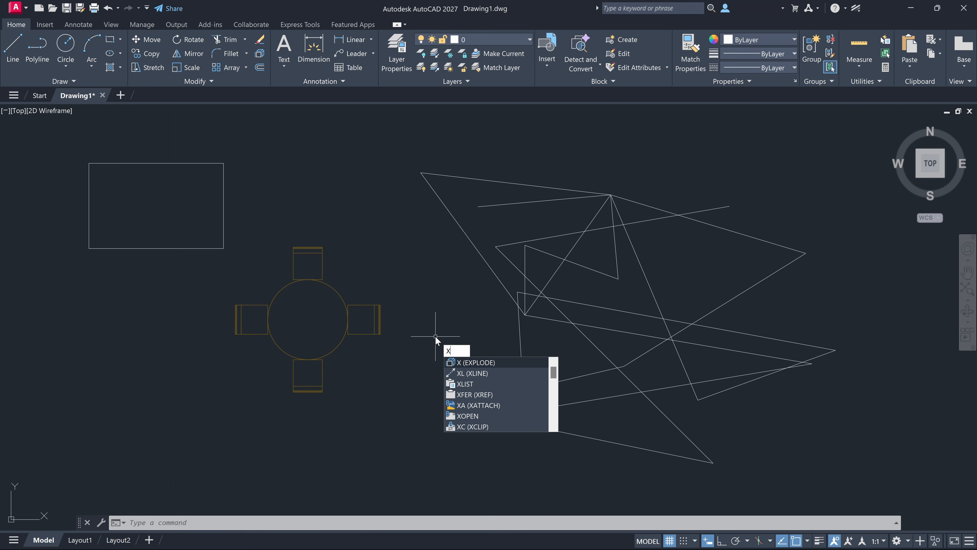
key(Return)
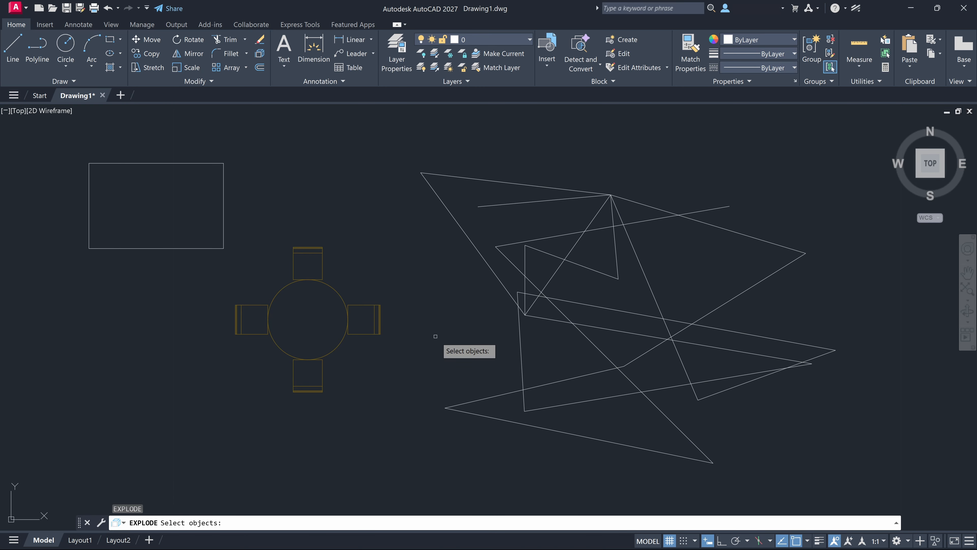
click(468, 235)
key(Return)
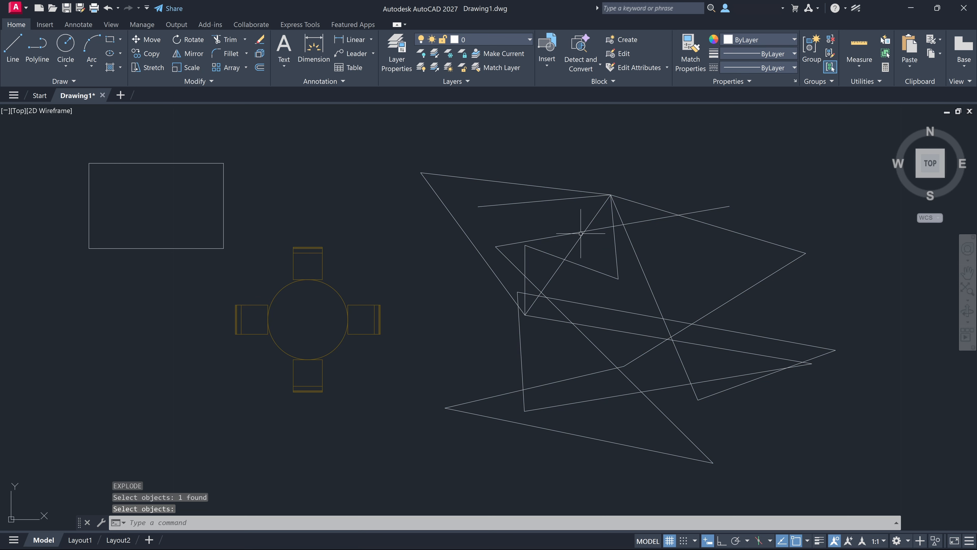
Move the polyline's two upper outer segments up and outward and one long middle segment downward, using their midpoint grips.
click(447, 173)
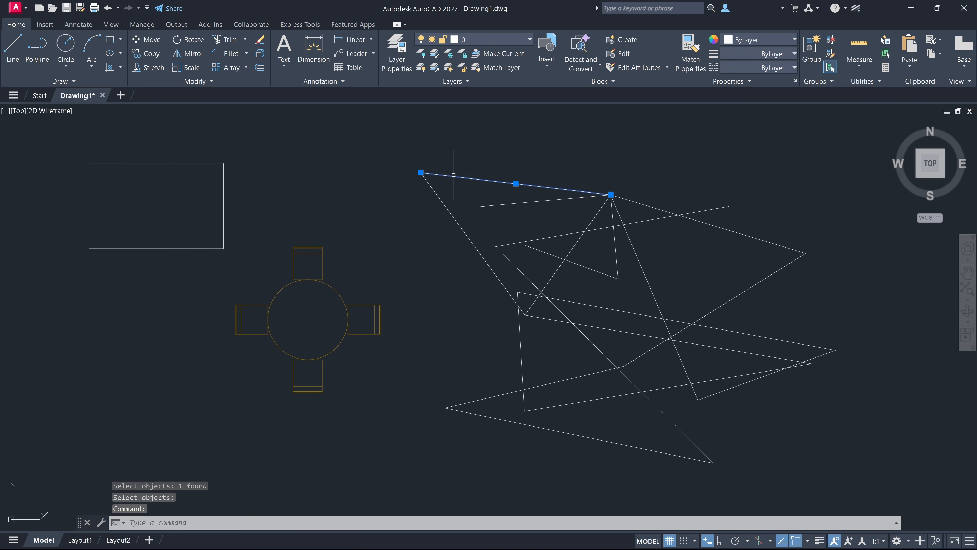
click(515, 184)
click(532, 160)
click(721, 227)
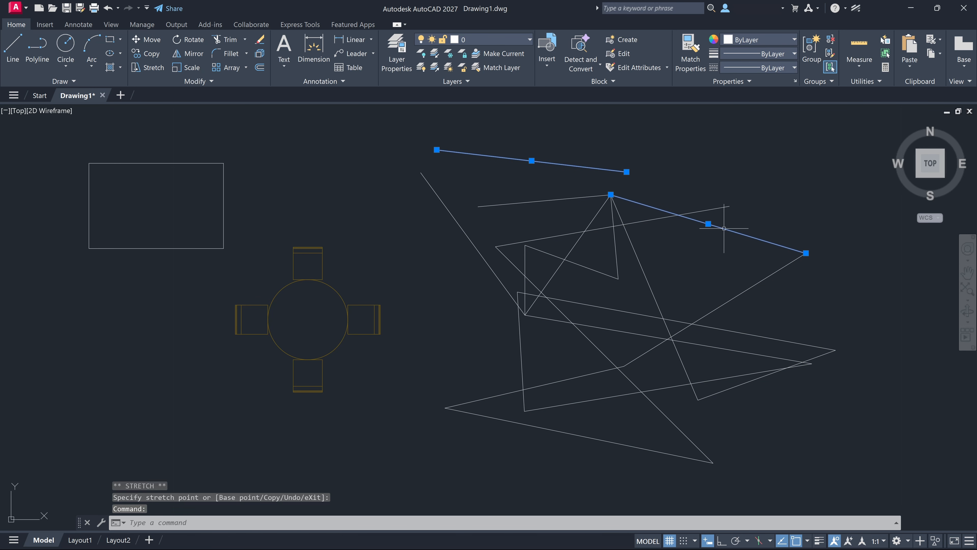
click(708, 223)
click(739, 187)
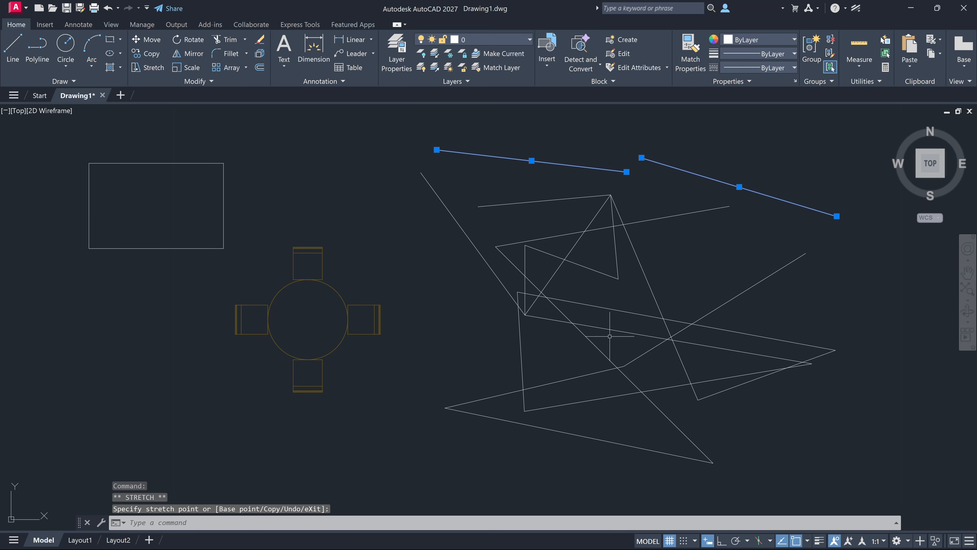
click(613, 329)
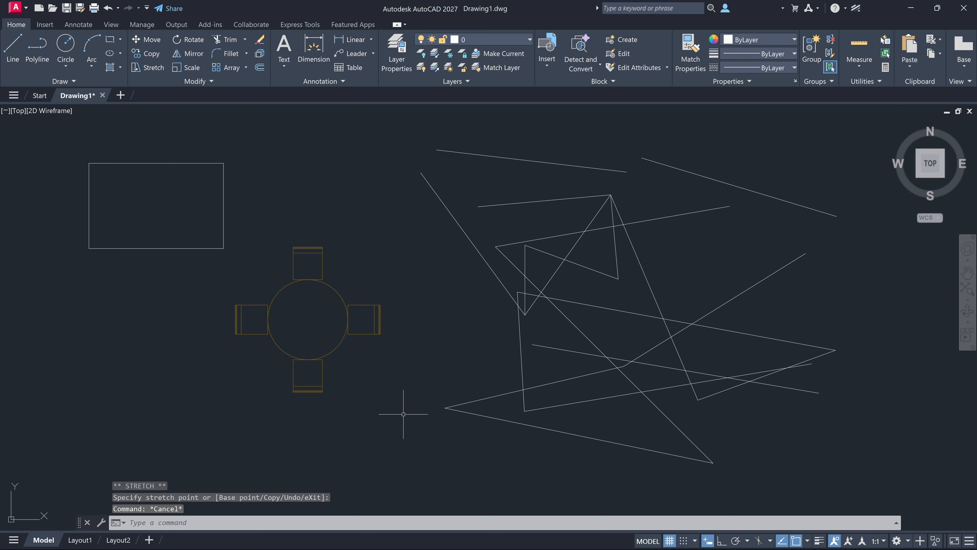
Move the round table and chairs block slightly down and to the left by its central grip.
click(280, 350)
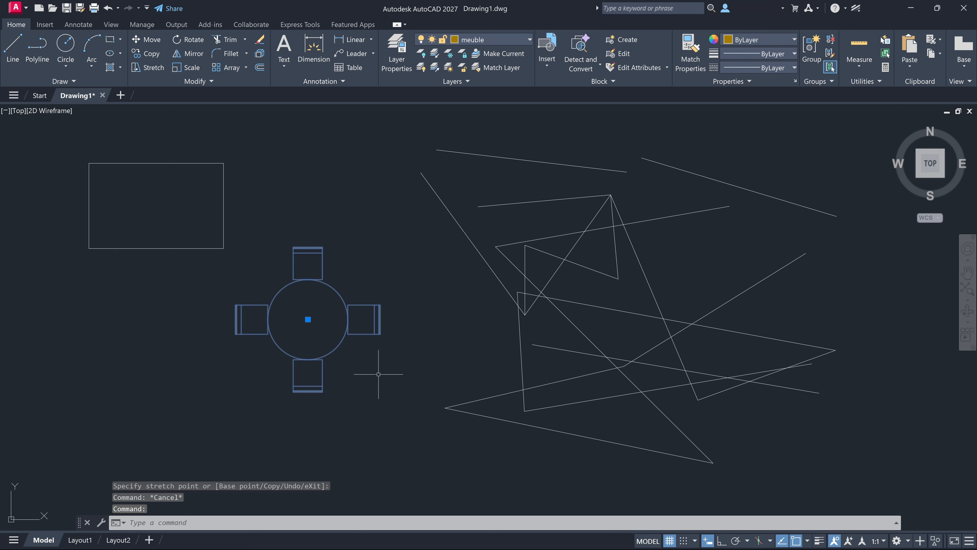
click(307, 319)
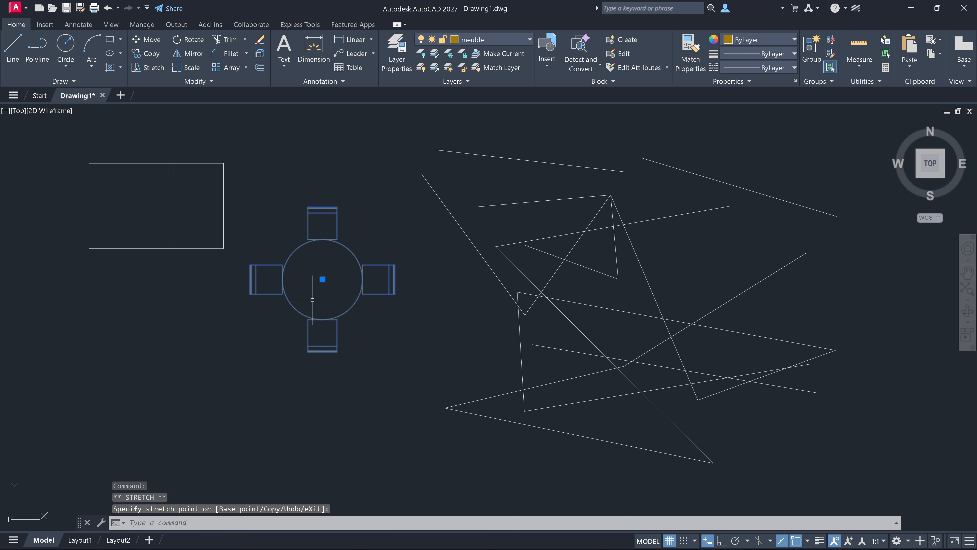
click(287, 335)
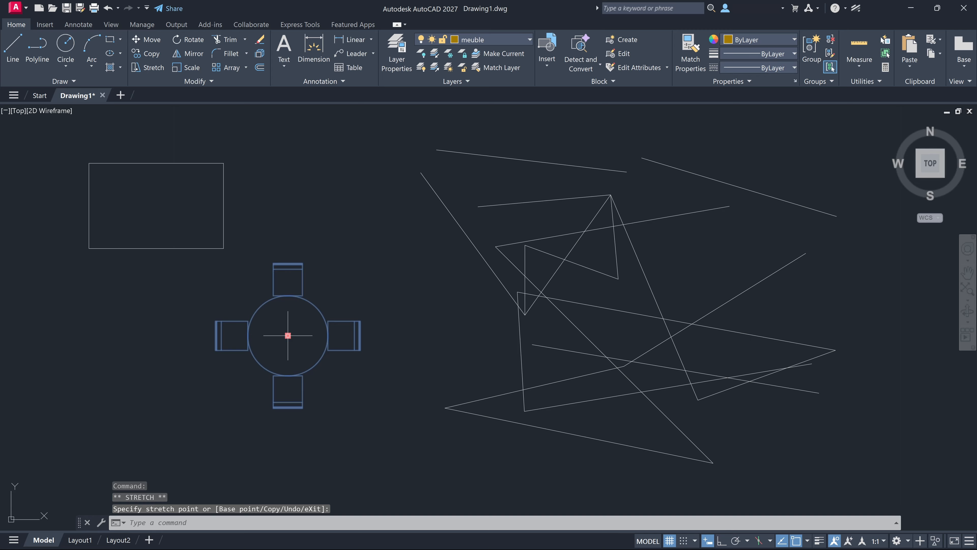
key(Escape)
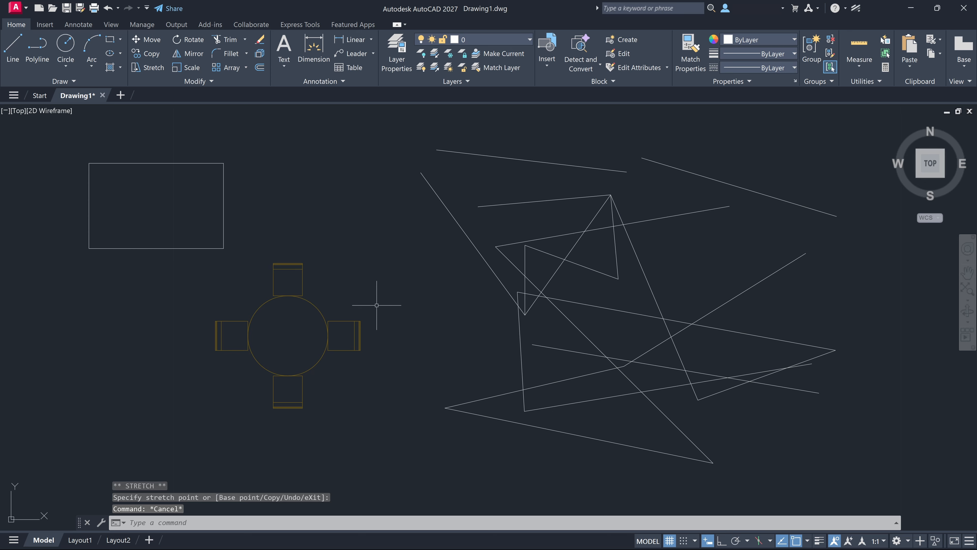
Explode the round table and chairs block into its component objects.
click(301, 369)
click(298, 383)
text(x)
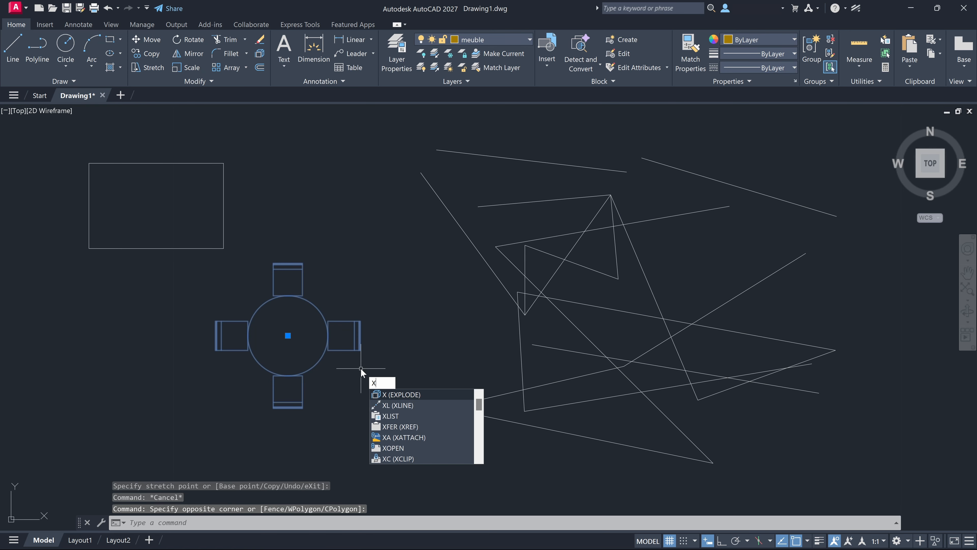
key(Return)
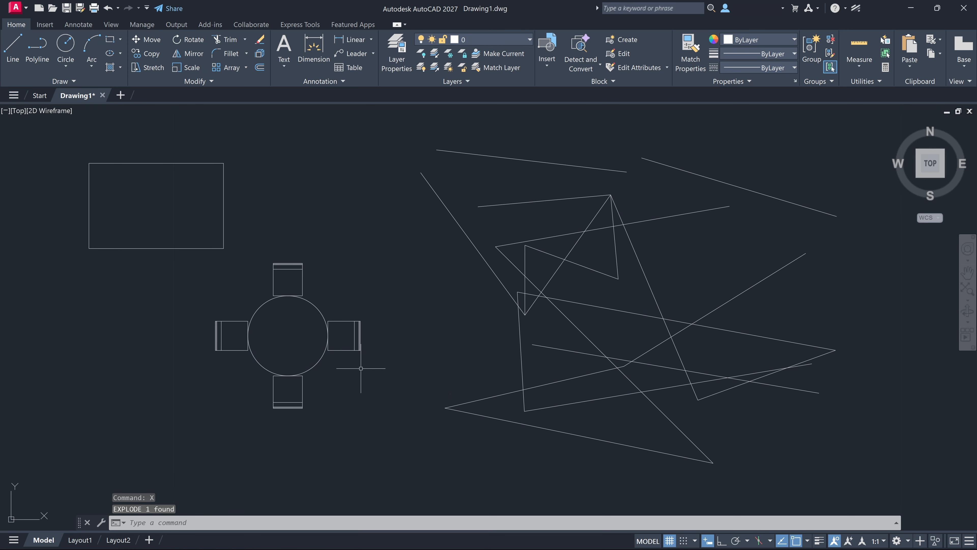
Move the table's circle down and right of the chairs and the right chair's inner backrest line upward by their grips.
click(264, 370)
click(288, 335)
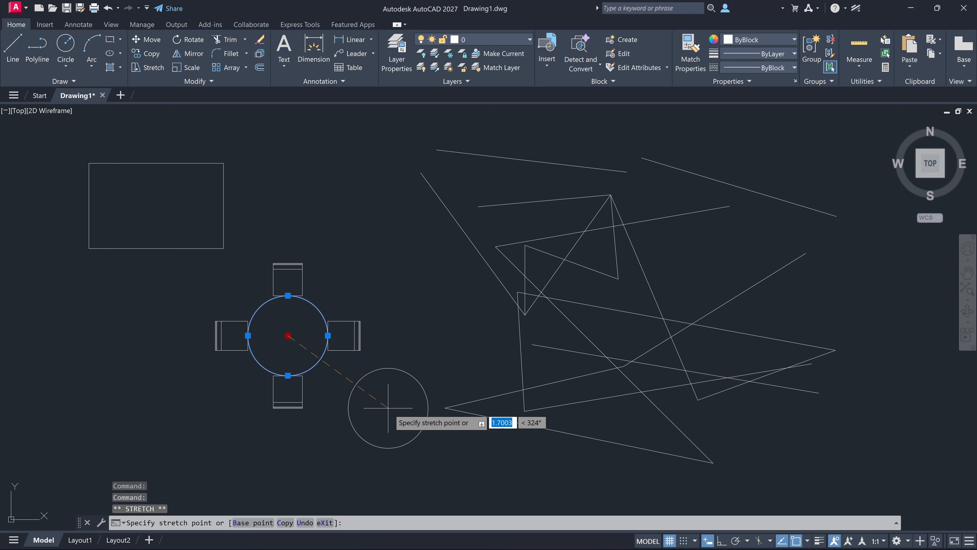
click(363, 413)
click(356, 340)
click(355, 335)
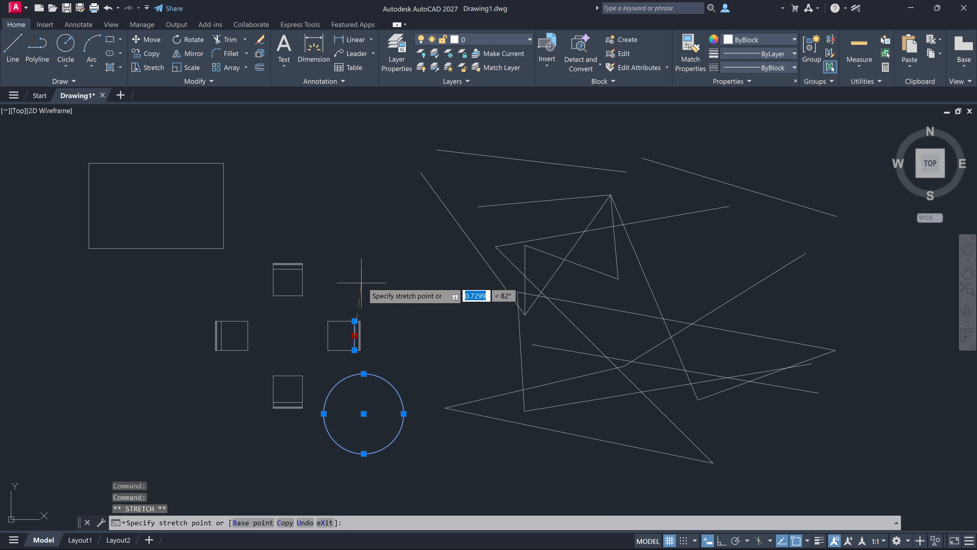
click(361, 280)
click(327, 340)
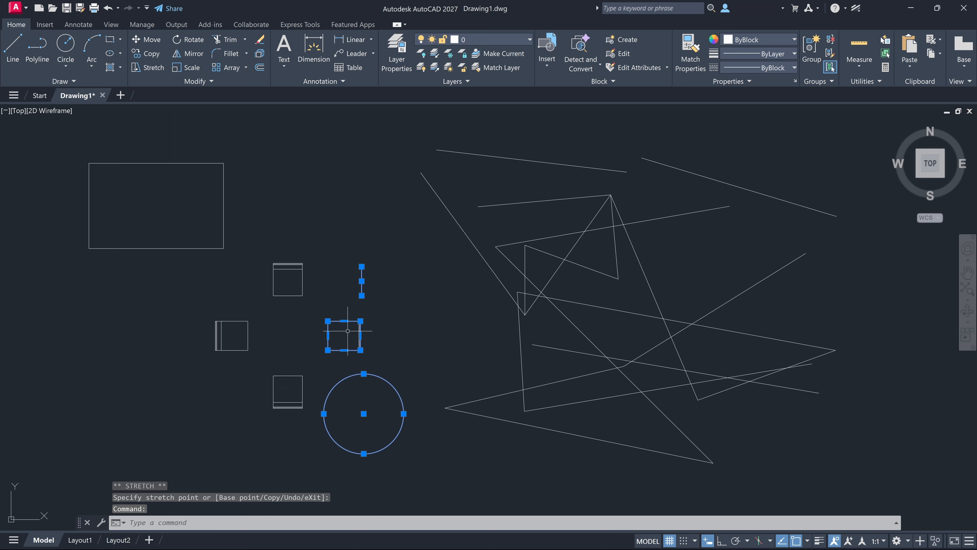
key(Escape)
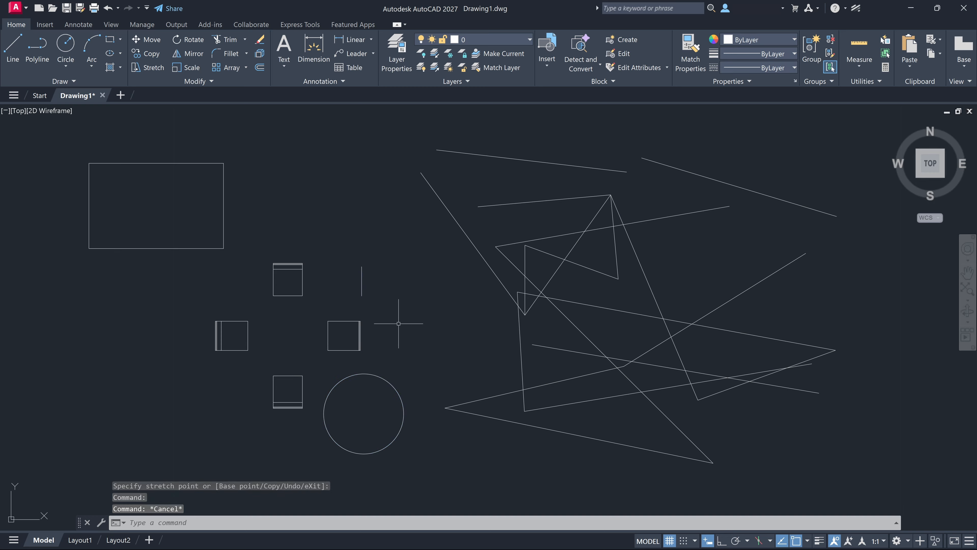
Check the intact zigzag polyline as one object by selecting it, and clear the selection.
mouse_move(152, 333)
middle_down()
mouse_move(284, 294)
mouse_move(975, 199)
middle_up()
middle_drag(313, 237, 320, 338)
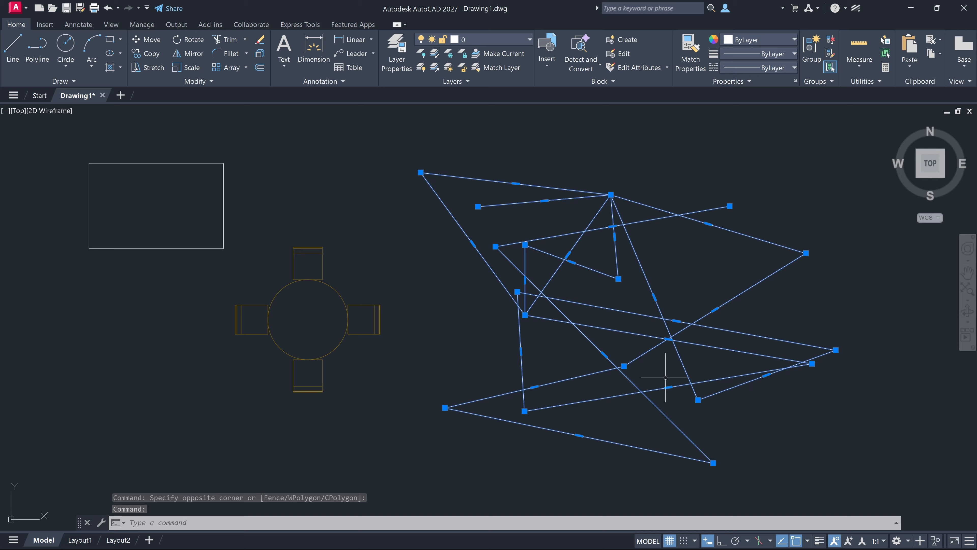
key(Escape)
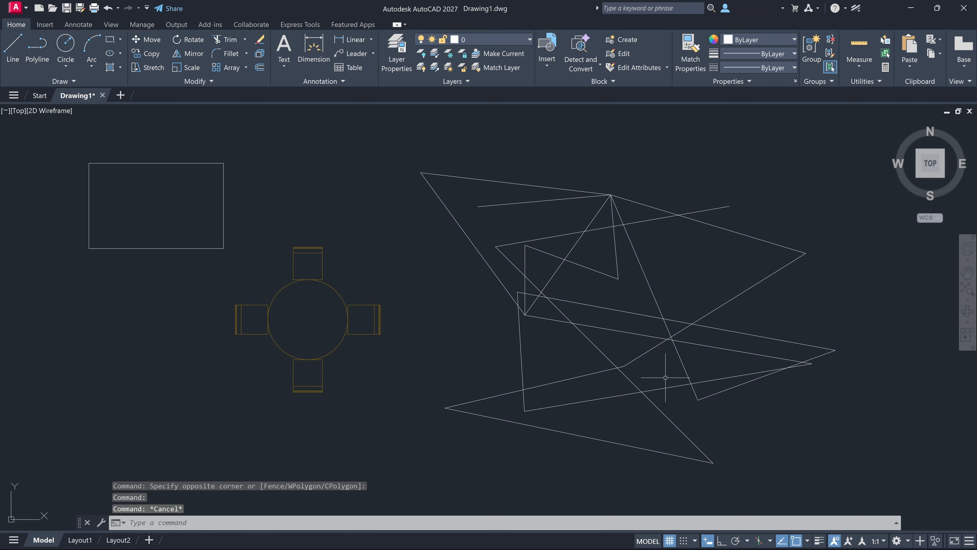
click(582, 331)
key(Escape)
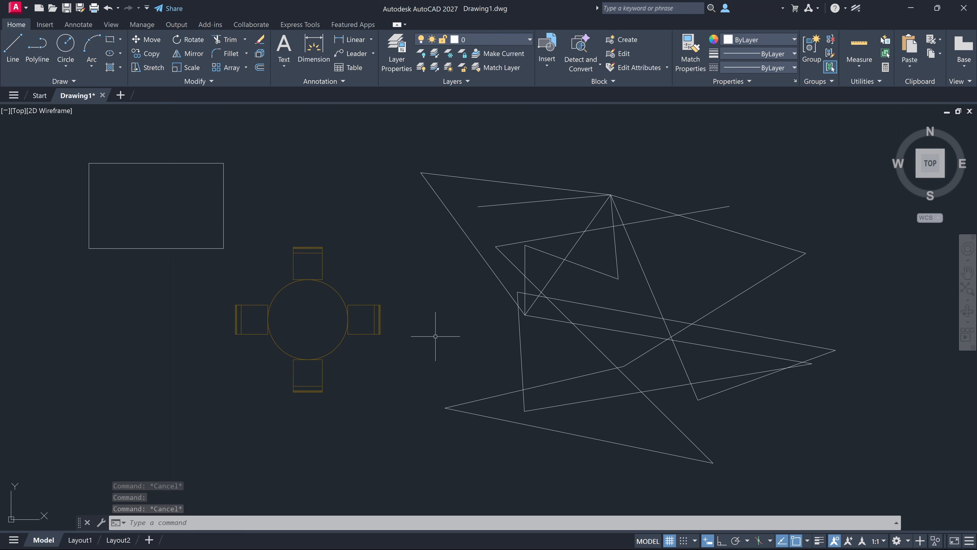
Explode the intact zigzag polyline with the Explode command.
text(X)
key(Return)
click(583, 234)
key(Return)
Move the exploded polyline's top segment, upper-right segment and long middle segment away from the others by their midpoint grips.
click(520, 185)
click(516, 184)
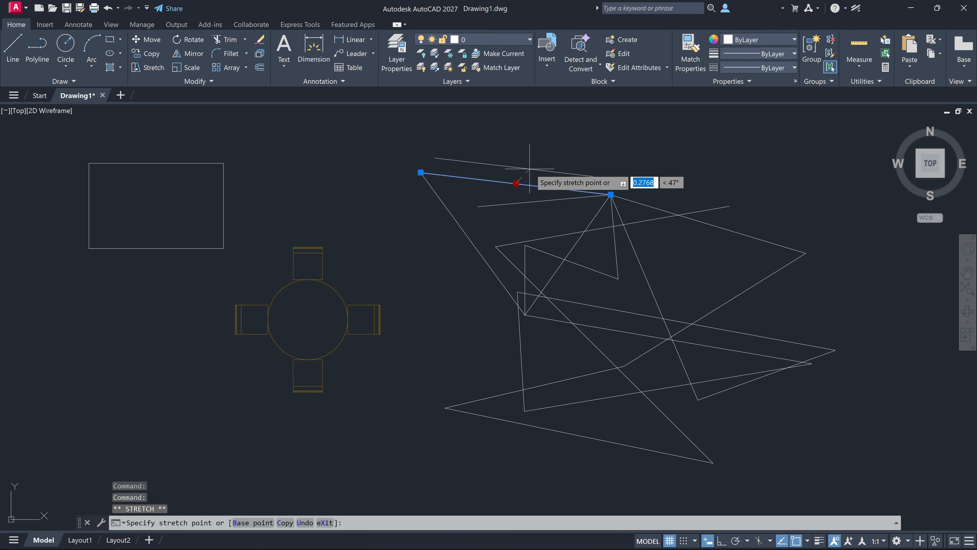
click(532, 161)
click(705, 223)
click(709, 224)
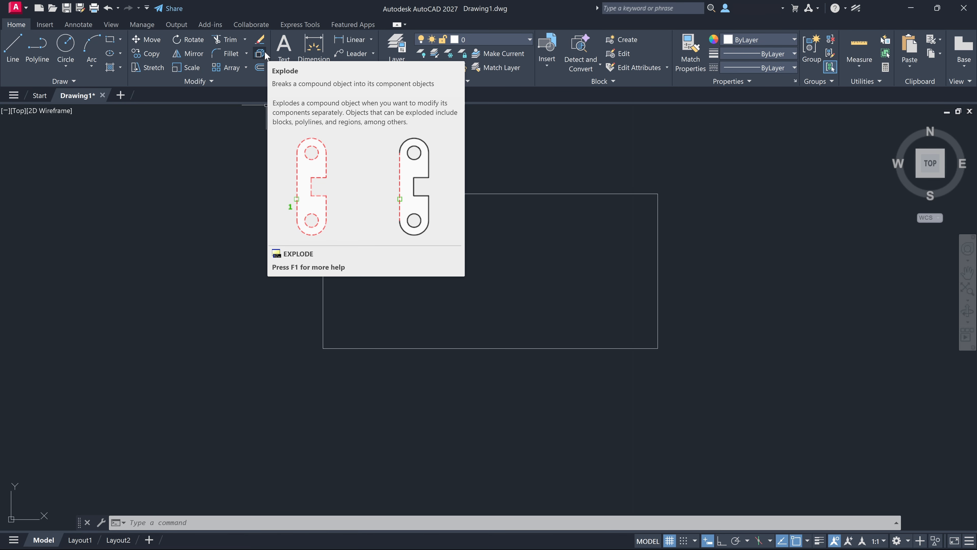
key(ctrl+z)
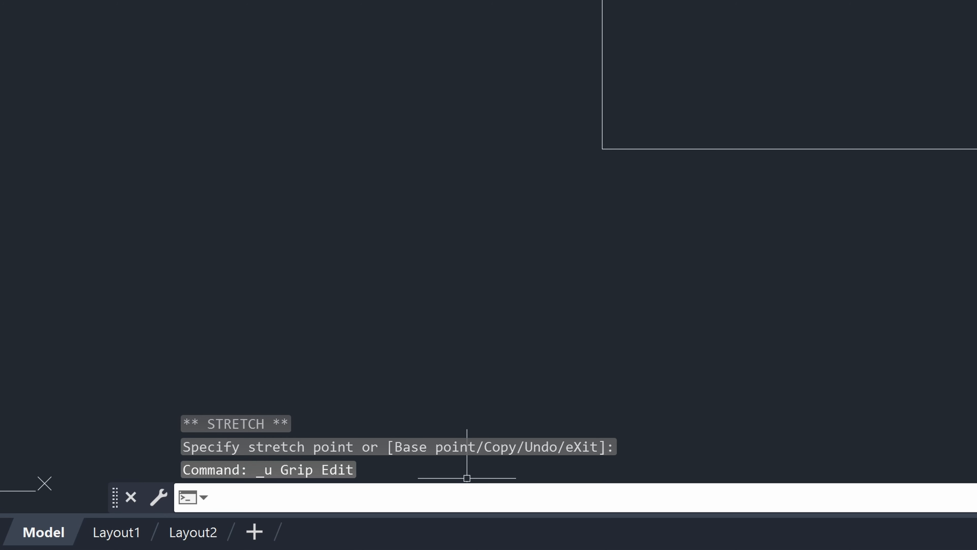
key(Return)
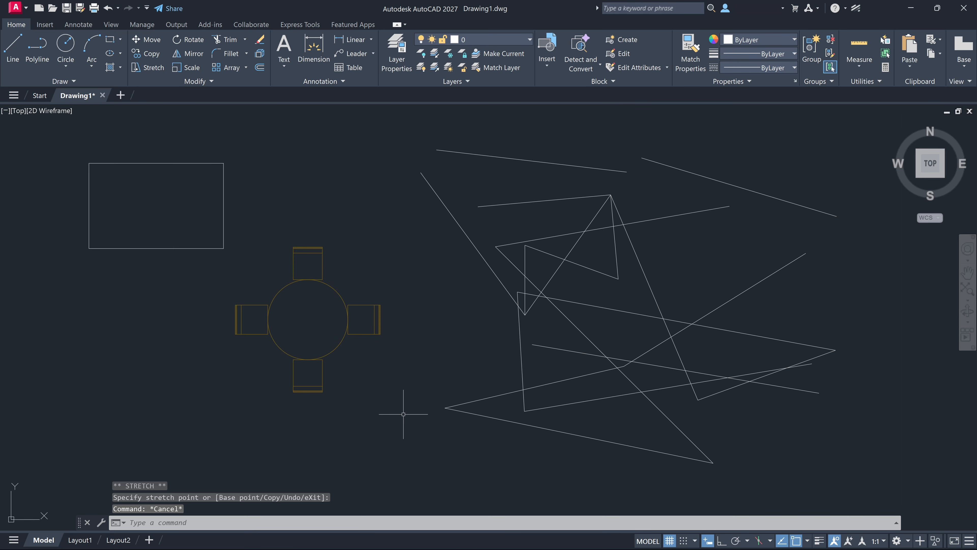
Move the round table and chairs block as one object by its center grip to just below the rectangle, and clear the selection.
key(Escape)
click(307, 319)
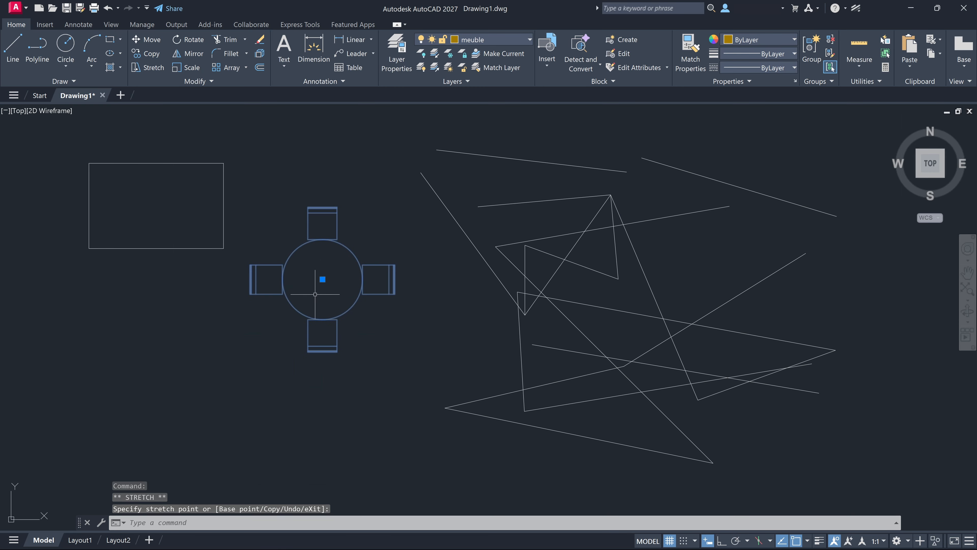
click(288, 335)
key(Escape)
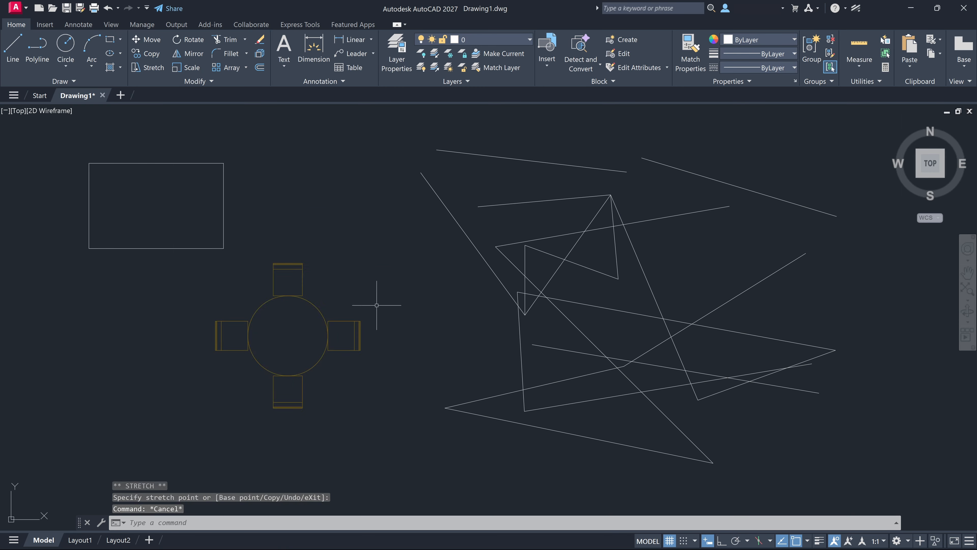
Select the repositioned table and chairs block and explode it into separate objects.
drag(377, 304, 360, 367)
text(x)
key(Return)
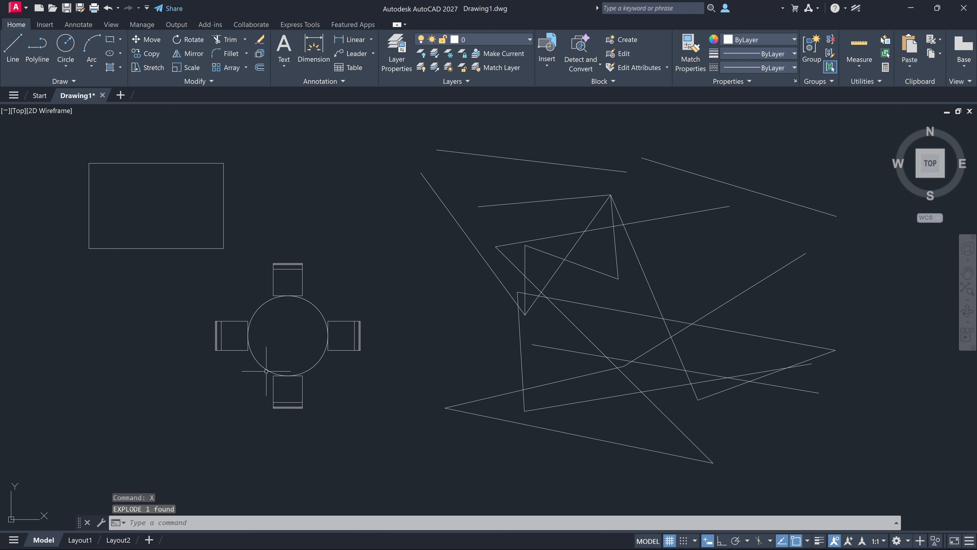
Move the table's circle down and right, and the right chair's inner backrest line upward, by their grips, and clear the selection.
click(265, 370)
click(288, 335)
click(363, 414)
click(354, 341)
click(354, 335)
click(362, 281)
click(328, 339)
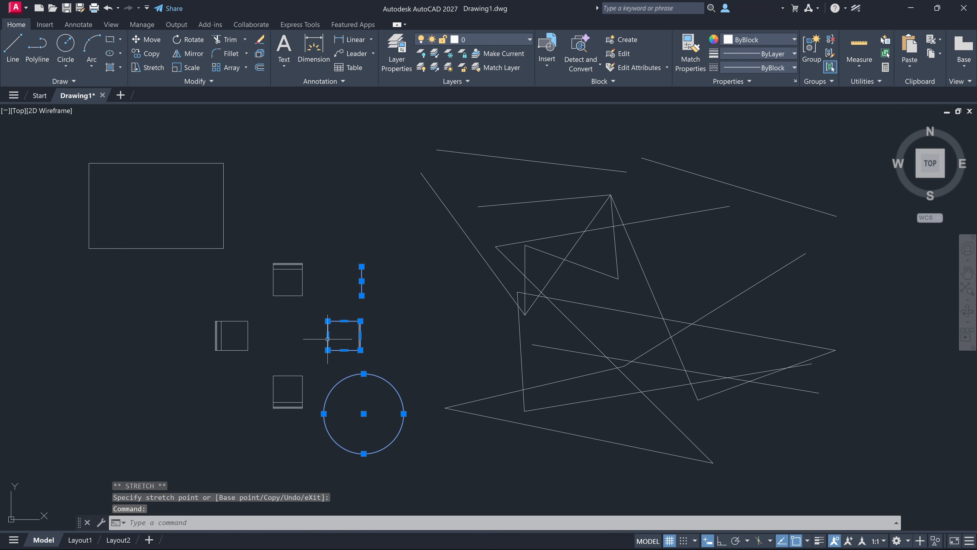
key(Escape)
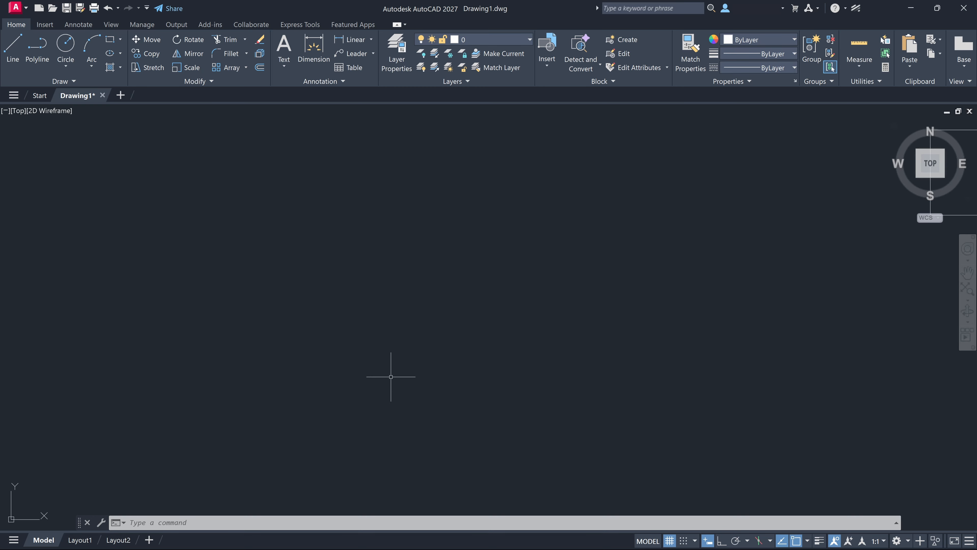
Draw a new rectangle freehand in the empty area of the drawing.
text(rec)
key(Return)
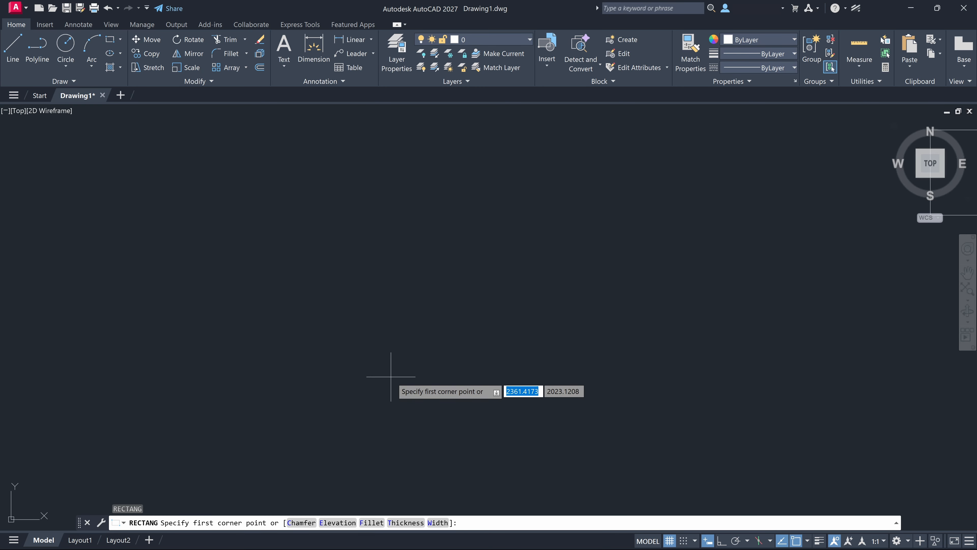
click(320, 225)
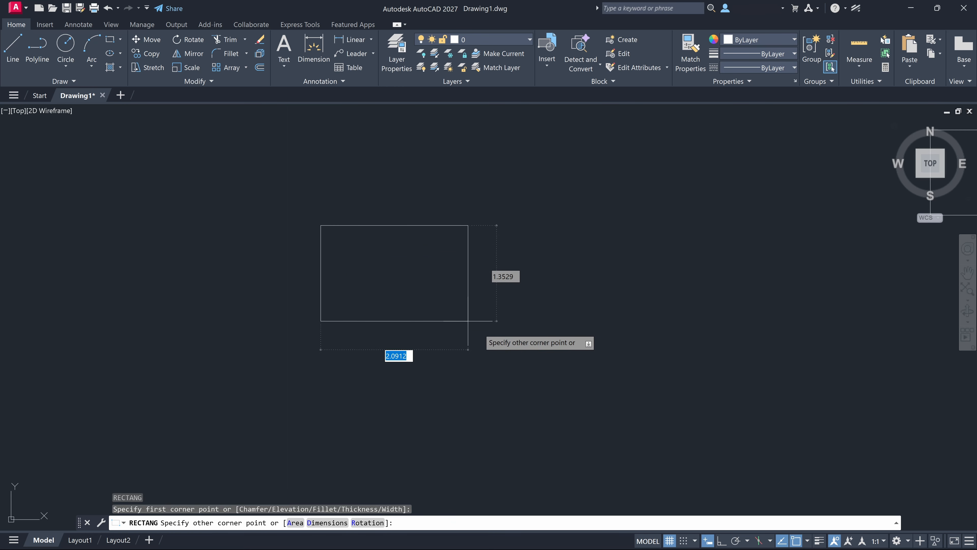
click(541, 371)
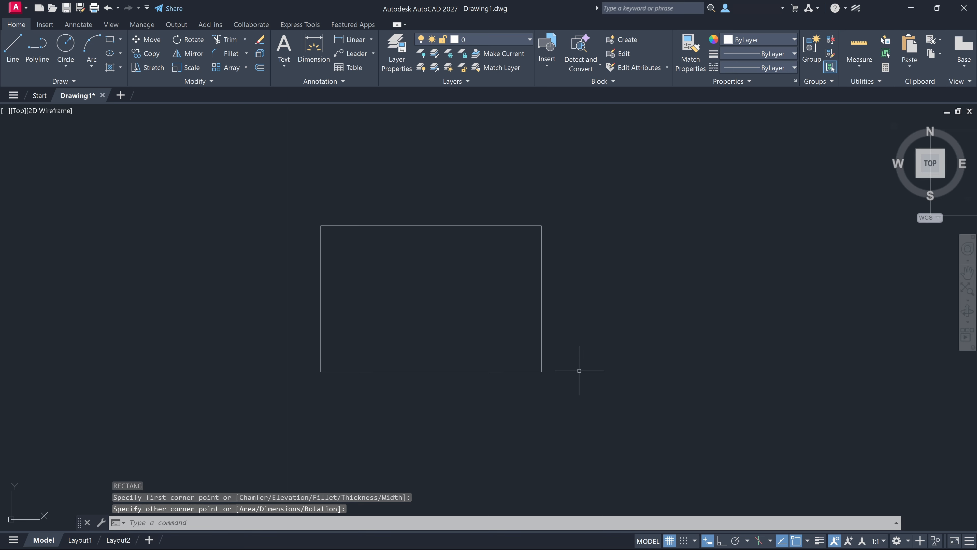
Check the new rectangle as a single object by selecting it, and clear the selection.
click(504, 375)
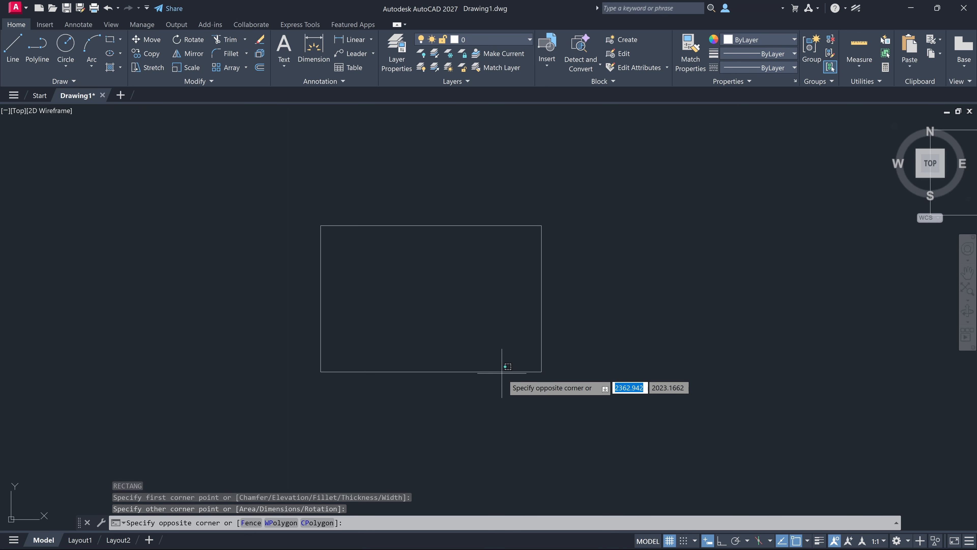
click(494, 361)
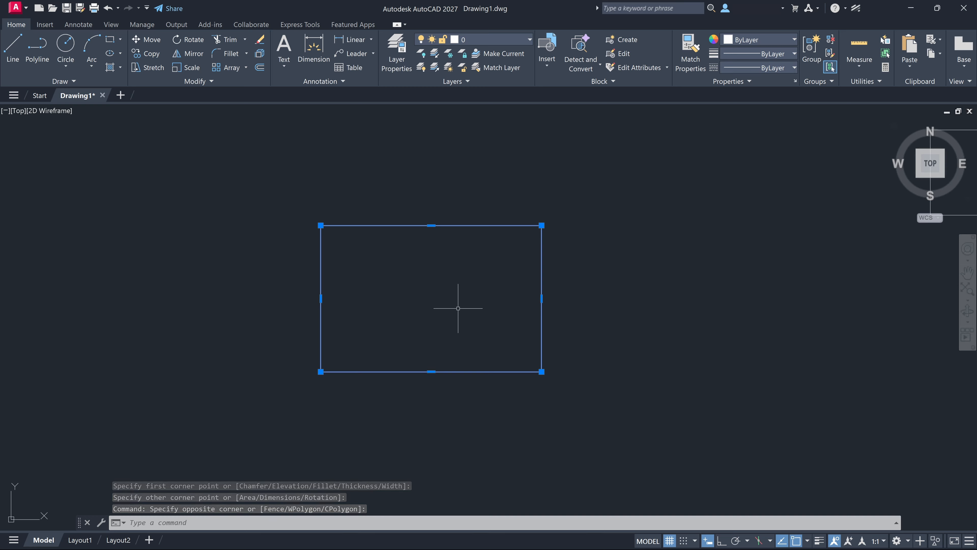
key(Escape)
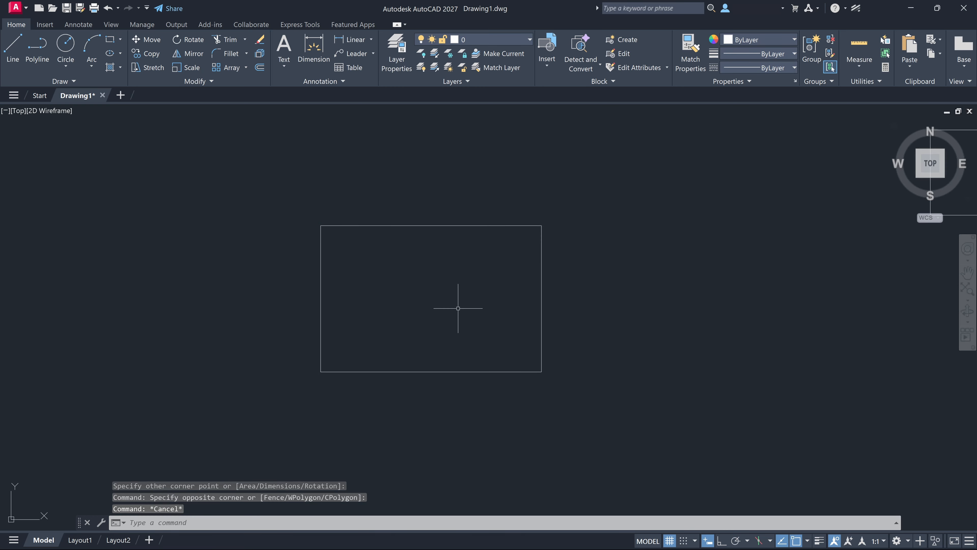
Explode the new rectangle into separate lines with the Explode command.
text(x)
key(Return)
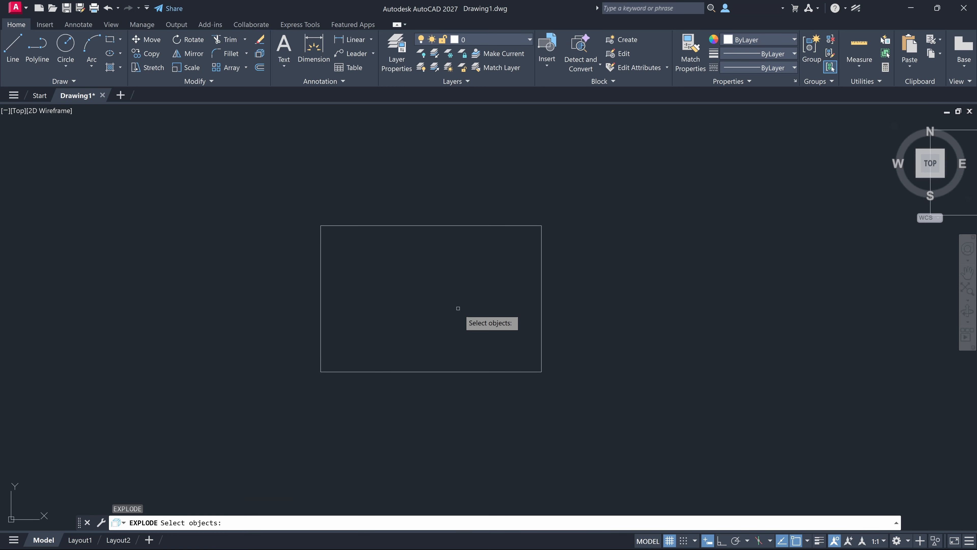
click(460, 225)
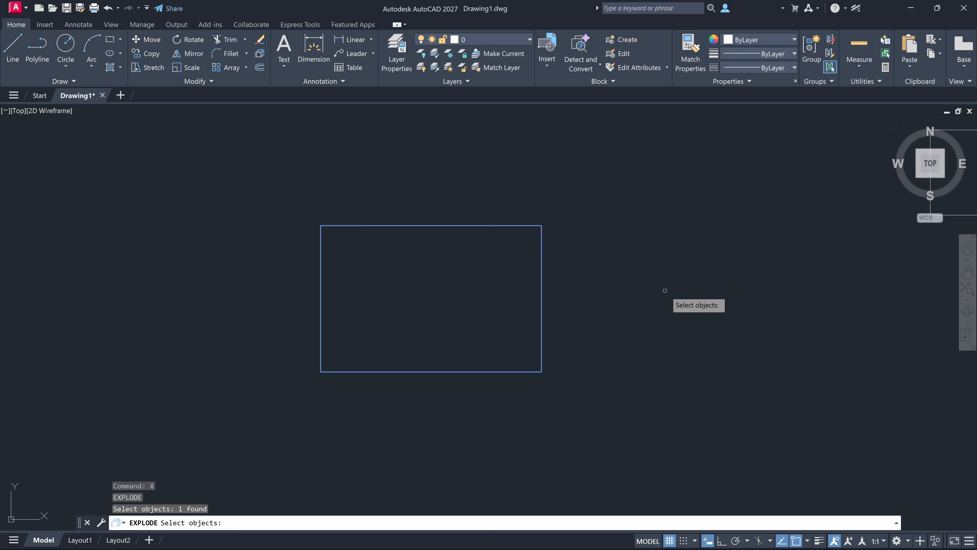
key(Return)
Move the exploded rectangle's right side slightly outward by its midpoint grip.
click(542, 302)
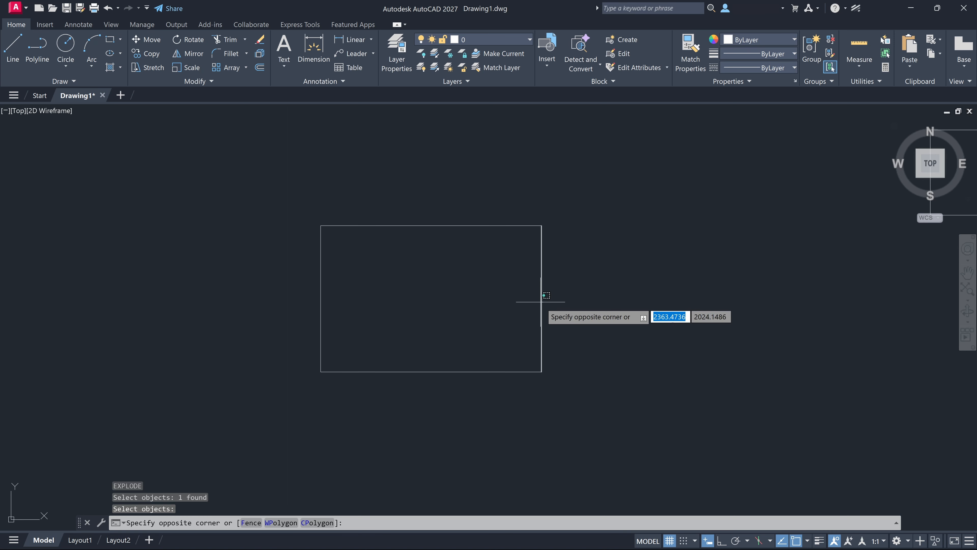
click(538, 302)
click(541, 299)
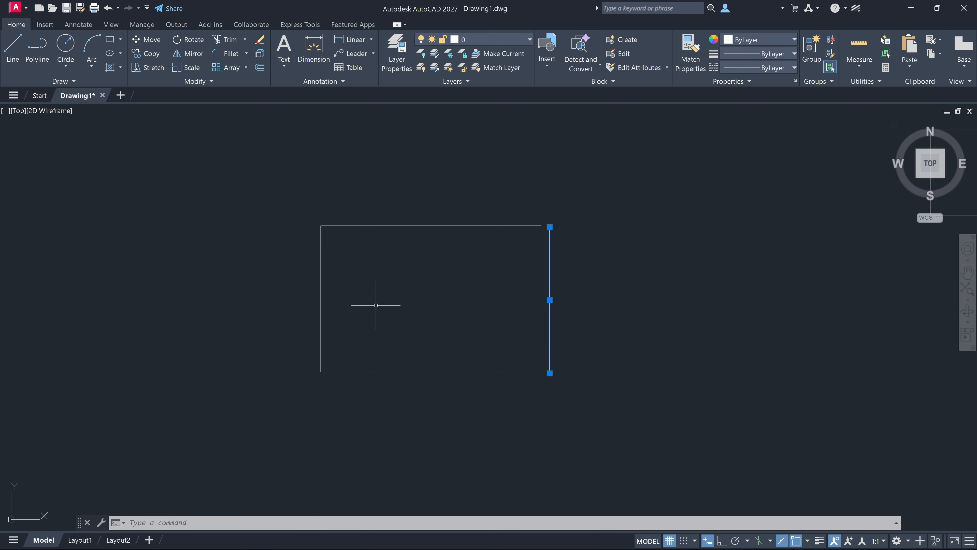
Draw an open polyline with four straight segments to the left of the exploded rectangle.
text(PL)
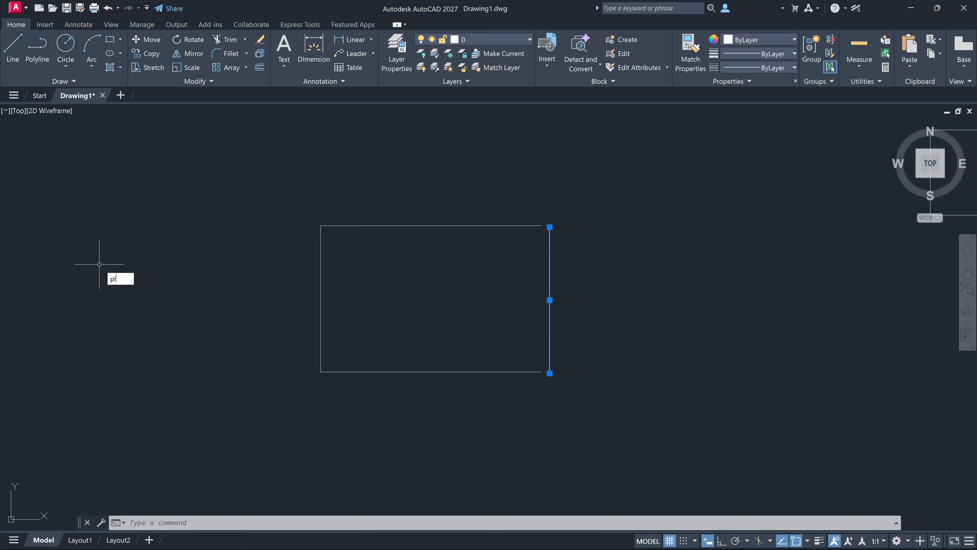
key(Return)
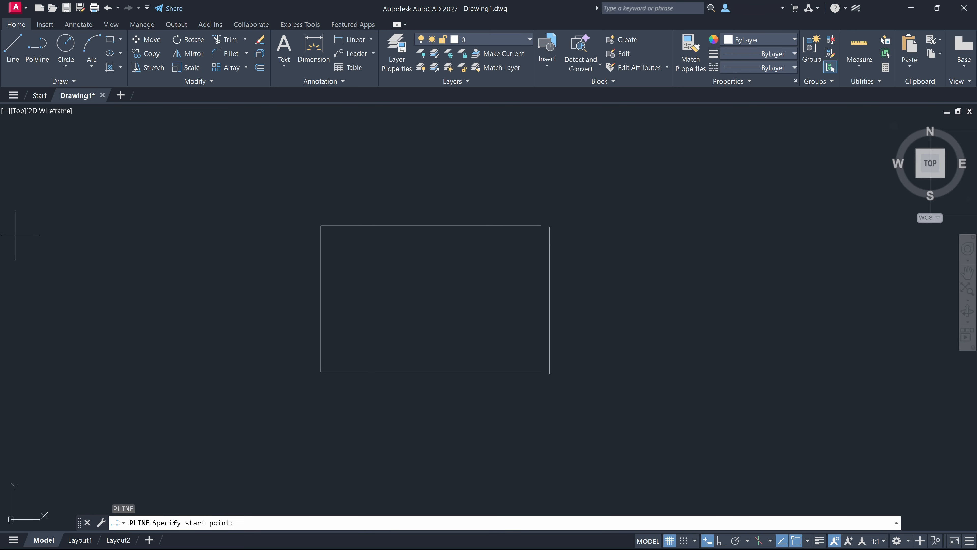
click(62, 208)
click(126, 378)
click(286, 207)
click(62, 135)
click(126, 378)
key(Escape)
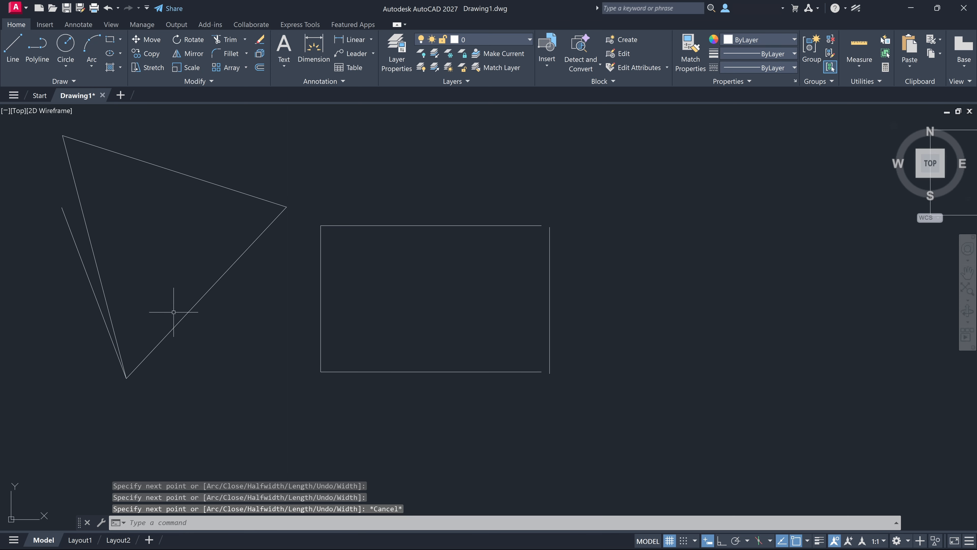
Explode the four-segment polyline and move its upper segment up and to the right by its midpoint grip.
text(x)
key(Return)
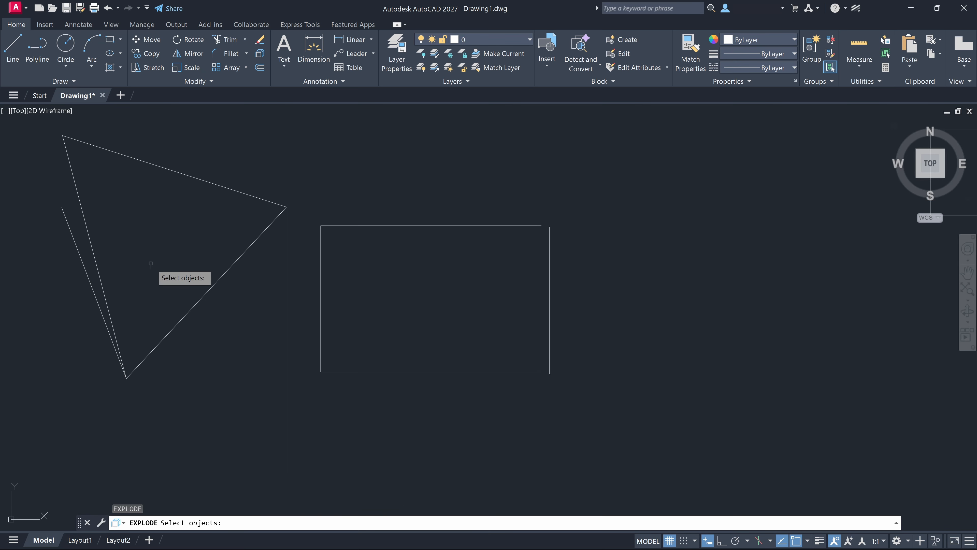
click(85, 217)
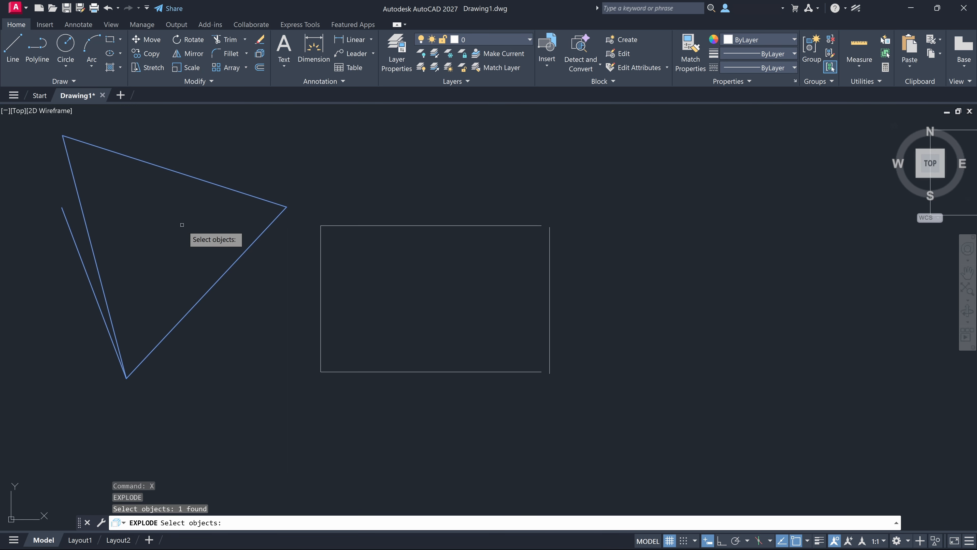
key(Return)
click(198, 183)
click(175, 171)
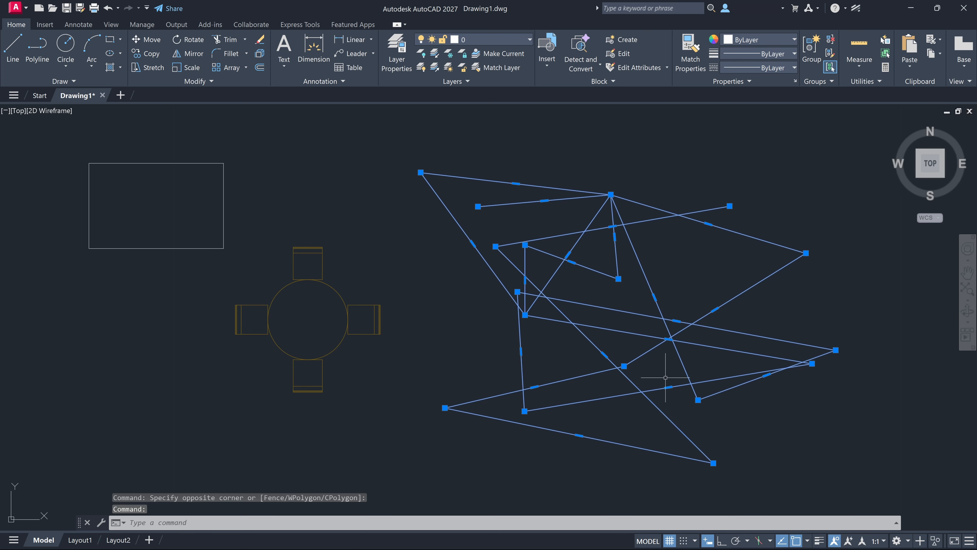
Clear the selection of the intact zigzag polyline and explode it into individual segments.
key(Escape)
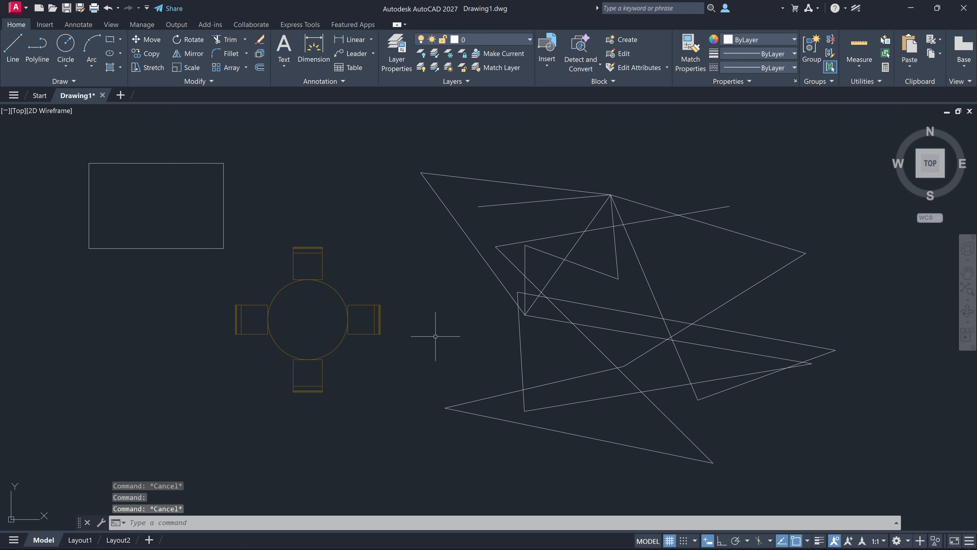
text(x)
key(Return)
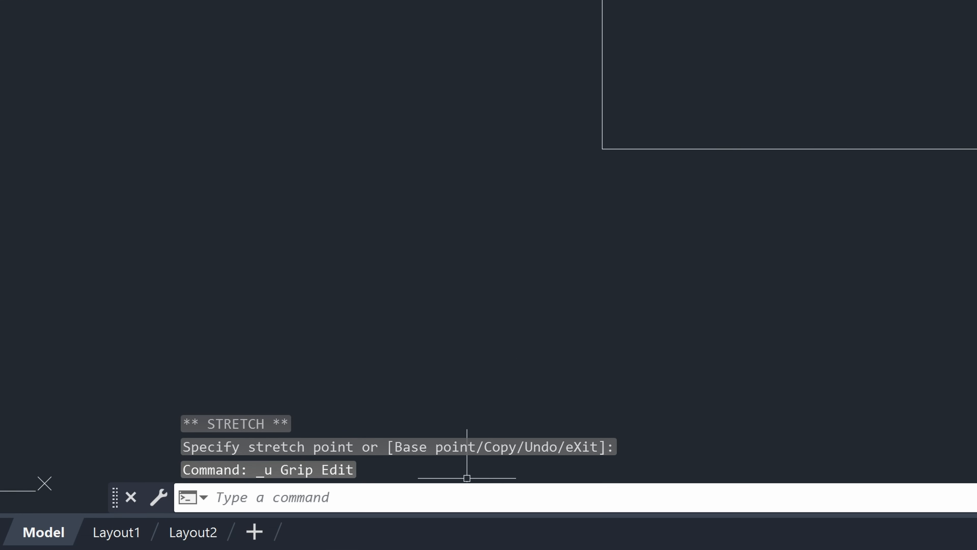
key(Return)
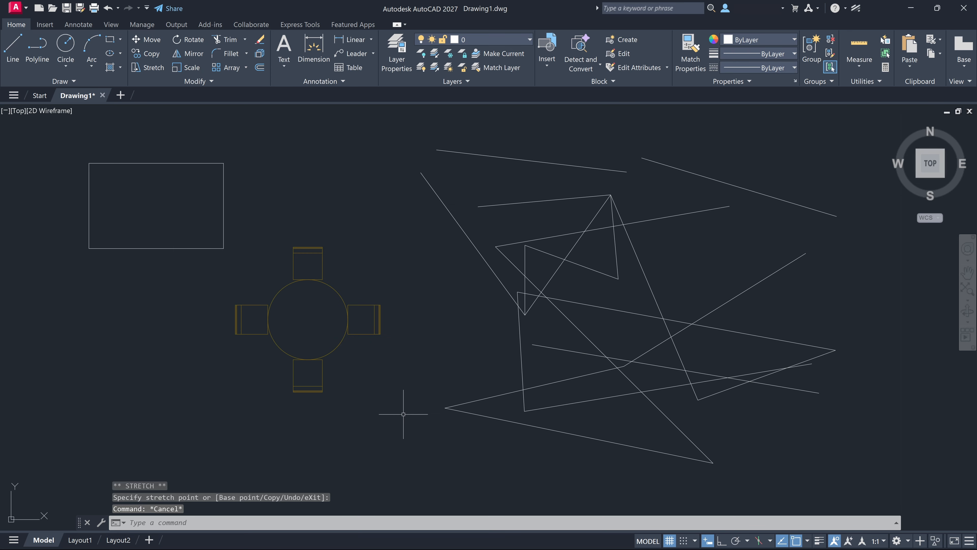
Select the round table and chairs block, move it down and left by its center grip, and clear the selection.
click(306, 360)
click(308, 319)
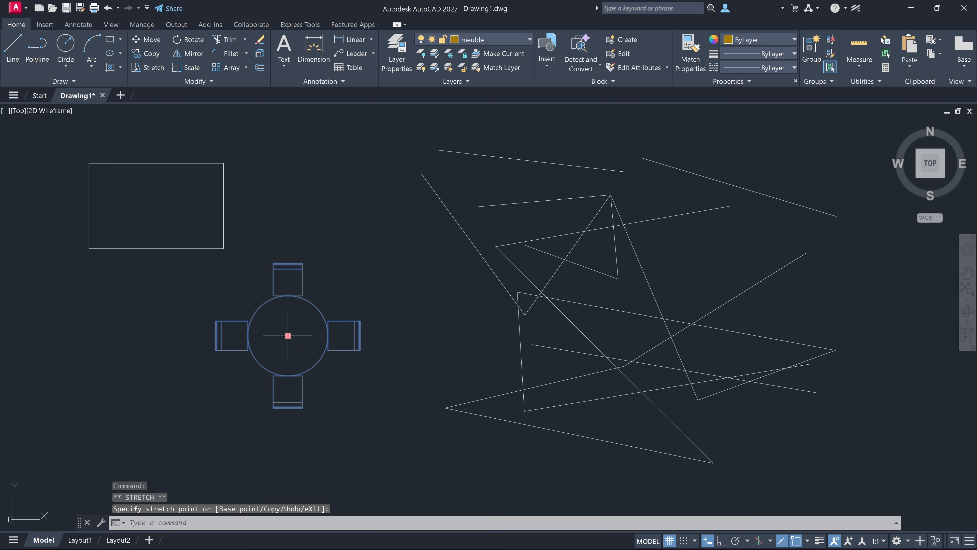
click(288, 335)
key(Escape)
Explode the moved table and chairs block into its component objects.
drag(301, 368, 295, 375)
text(x)
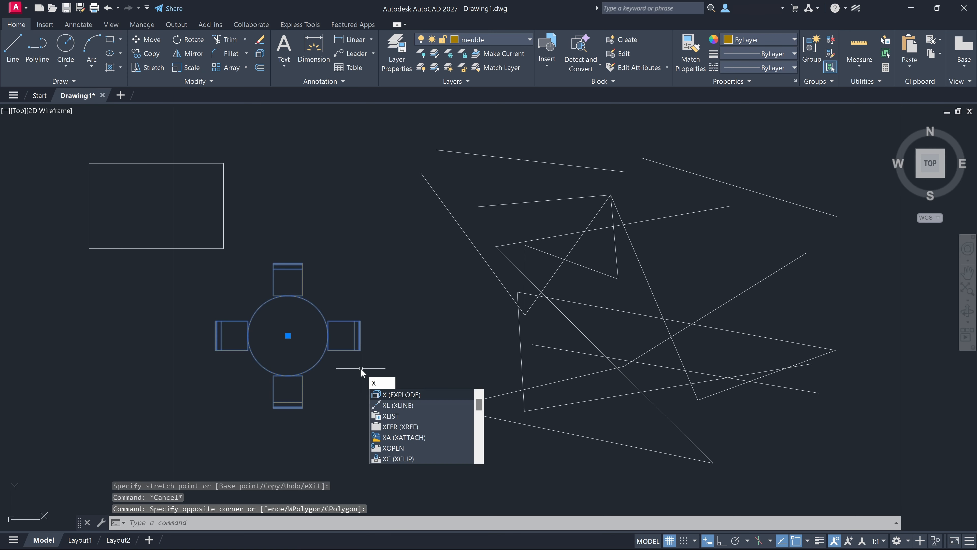
key(Return)
Drop the table's circle below and right of the chairs, raise the right chair's inner backrest line, and clear the selection.
click(264, 370)
click(288, 336)
click(364, 413)
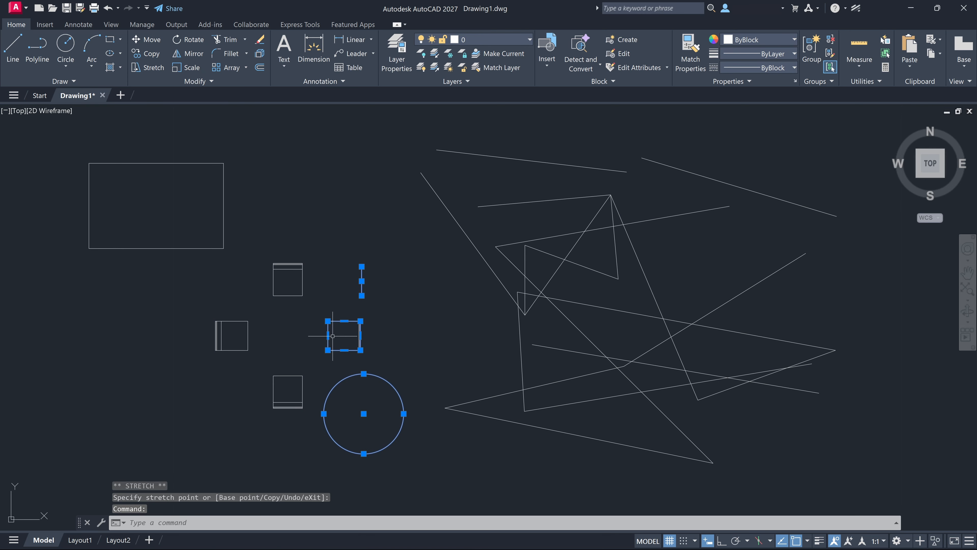
key(Escape)
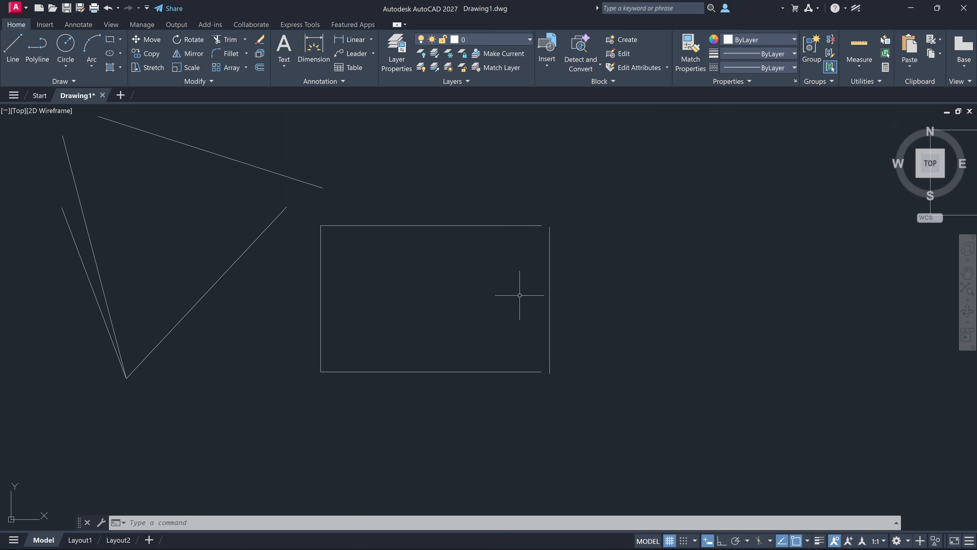
Undo the four-segment polyline's segment move, explosion and drawing, and the outward move of the rectangle's right side.
key(ctrl+z)
key(ctrl+z)
key(ctrl+z)
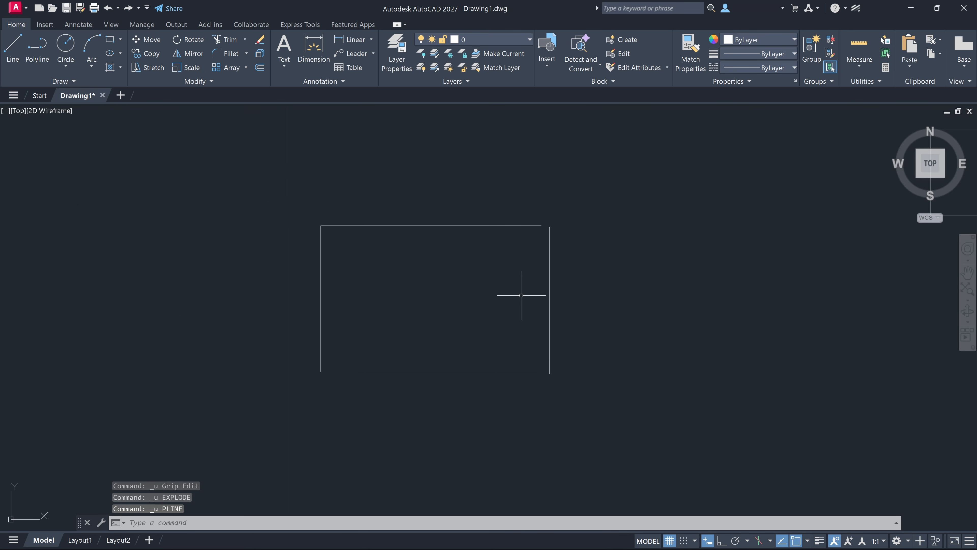
key(ctrl+z)
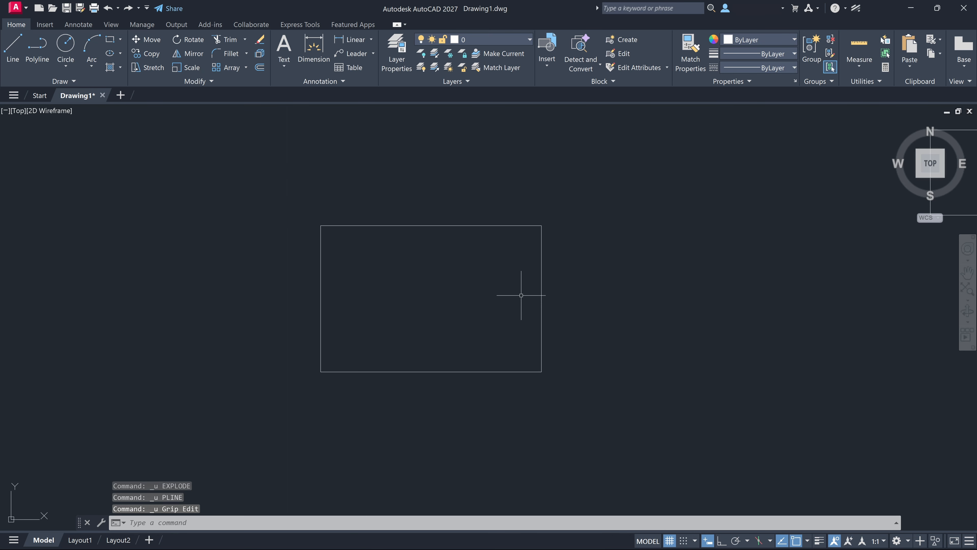
Check the rectangle's right side as a separate line by selecting it, and clear the selection.
click(542, 278)
click(481, 300)
key(Escape)
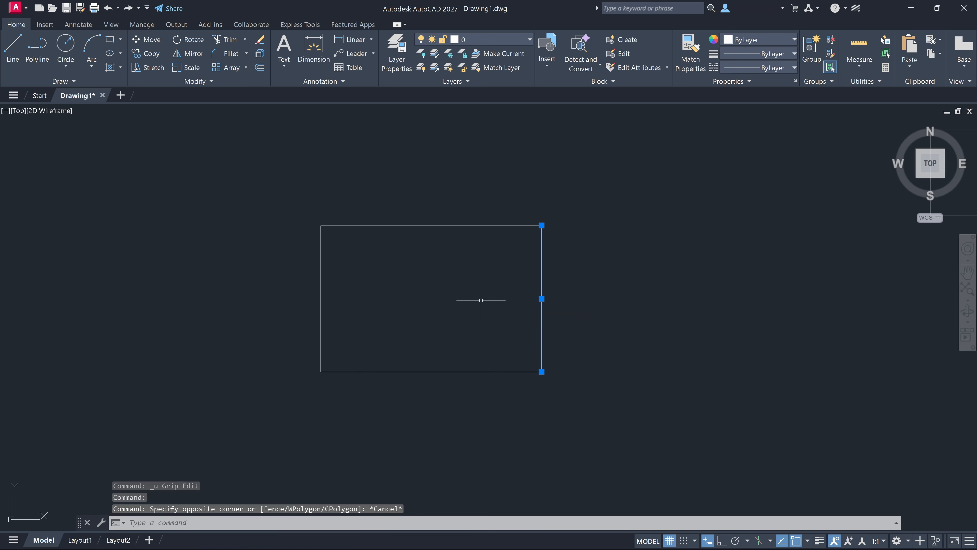
key(Escape)
Join the rectangle's four separate sides into one polyline with the Join command and select it.
text(join)
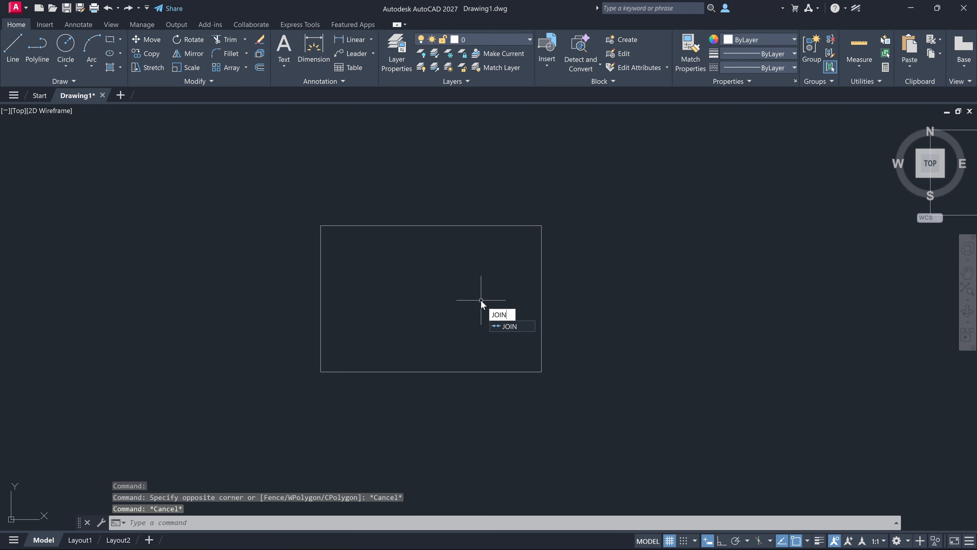
key(Return)
click(223, 197)
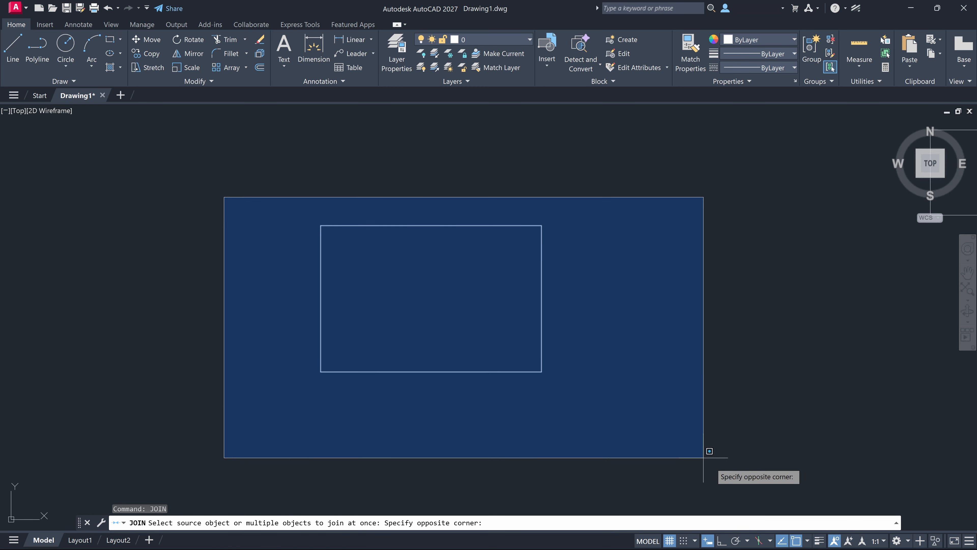
click(703, 454)
key(Return)
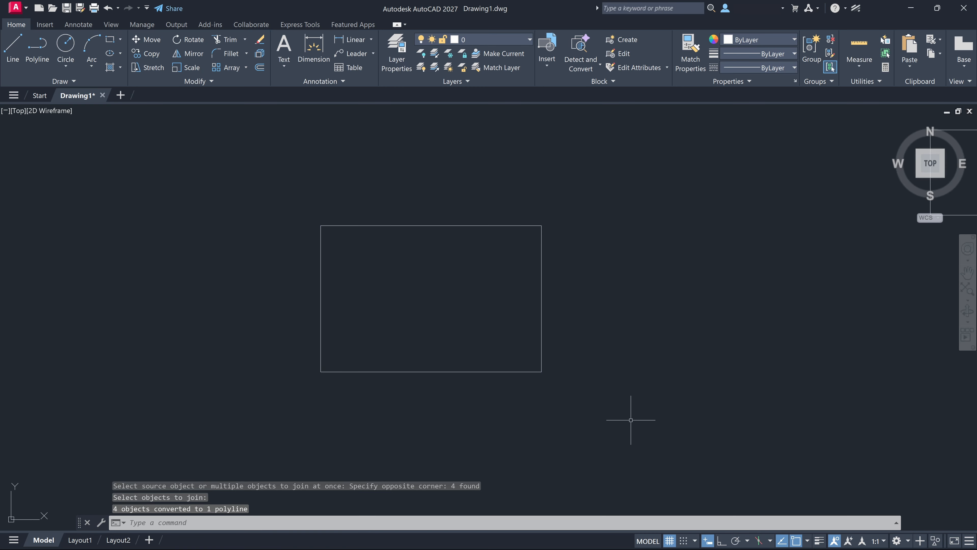
click(542, 308)
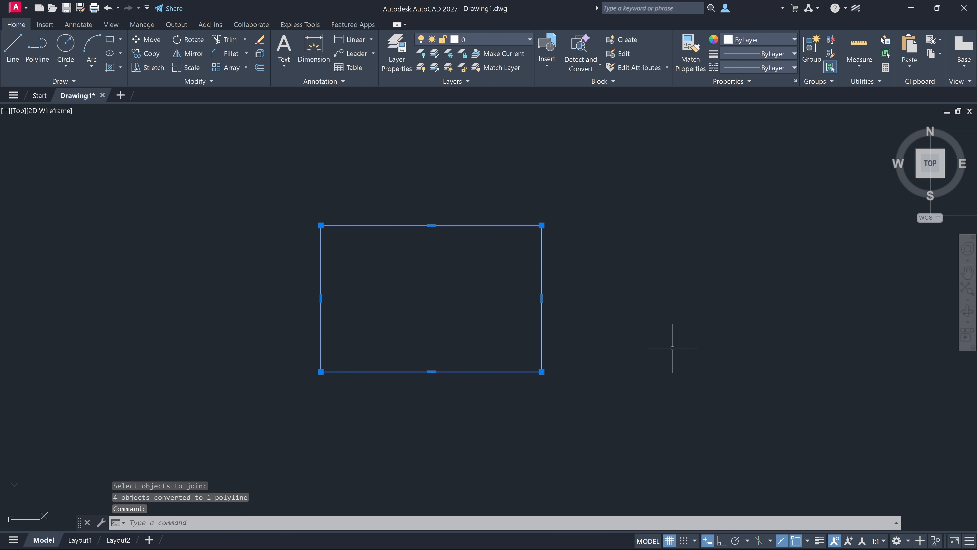